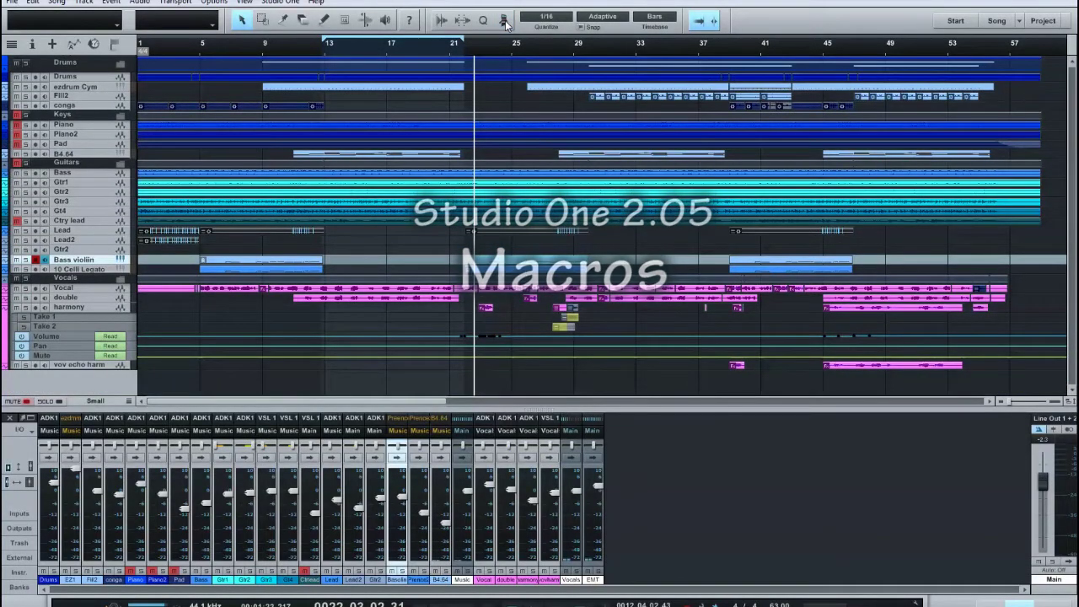
Show the macro toolbar above the arrangement and detach it into a floating Macros window
left_click(504, 21)
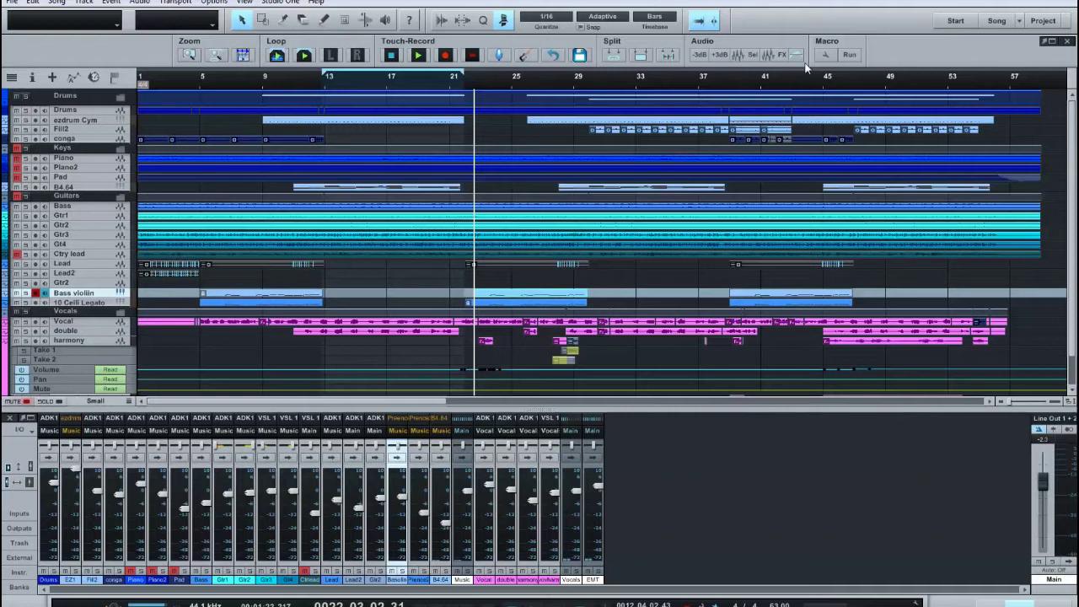
left_click(213, 3)
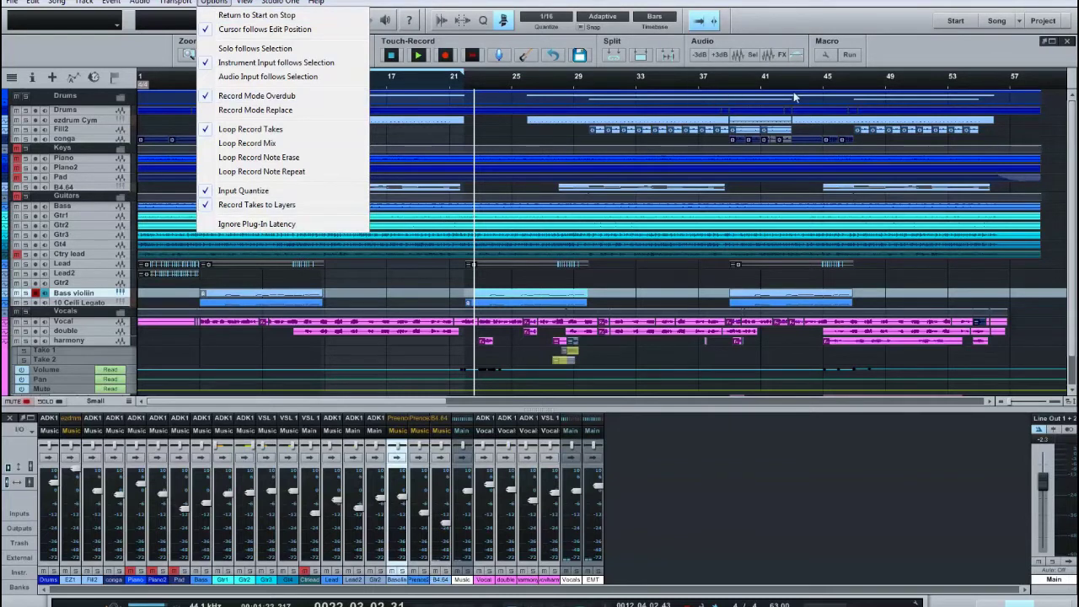
left_click(886, 51)
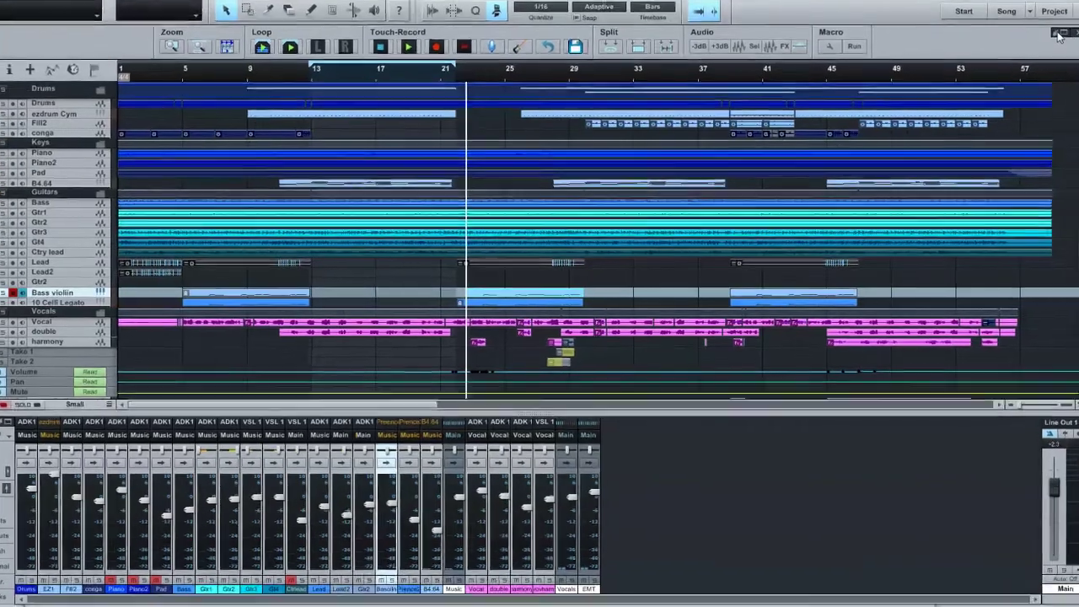
left_click(1048, 40)
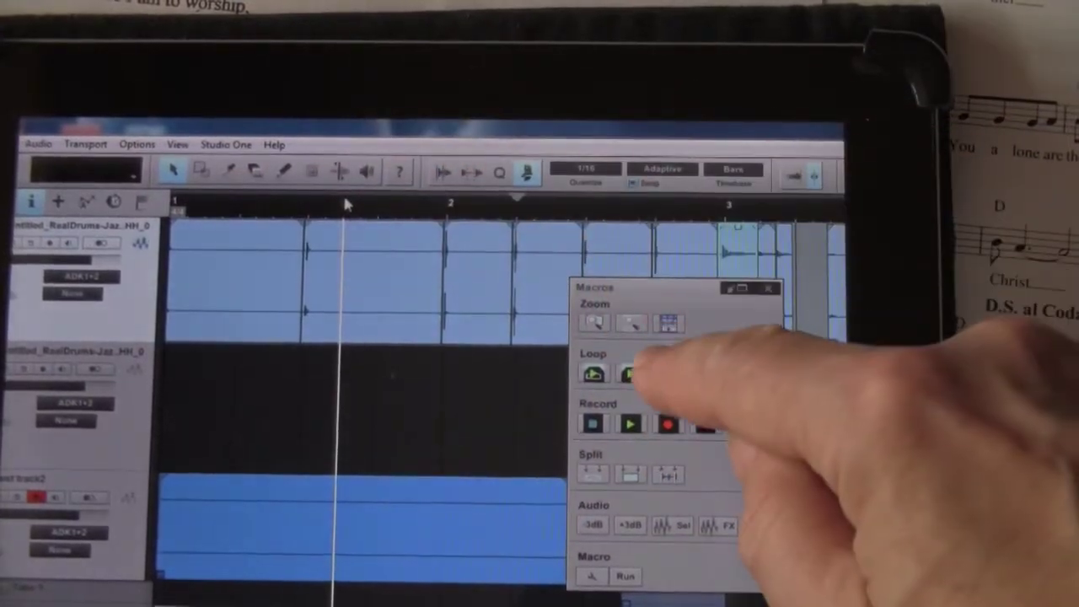
Set the loop start at the playback cursor on the drum track and start loop playback
left_click(628, 374)
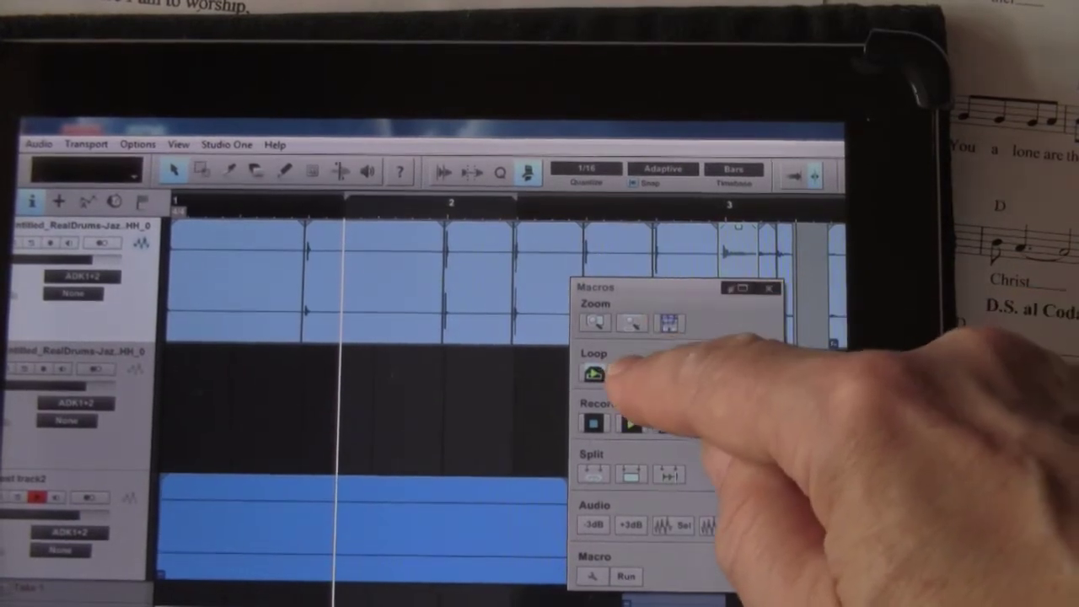
left_click(631, 375)
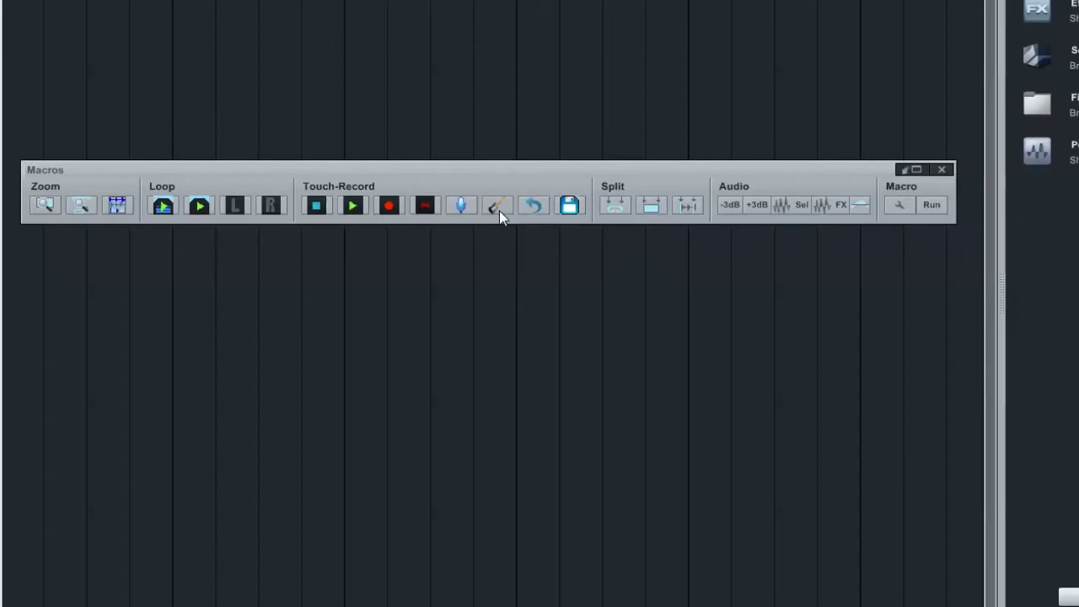
Add a Guitar track and a Vocal track using the Touch-Record macros, and make the Guitar track the selected one
left_click(497, 206)
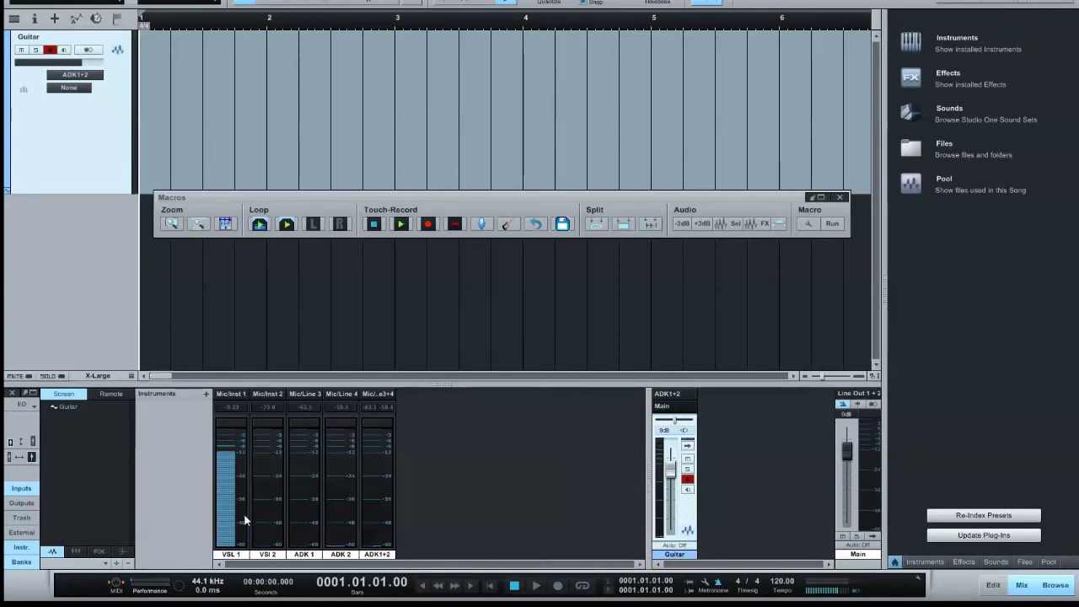
left_click_drag(338, 198, 330, 220)
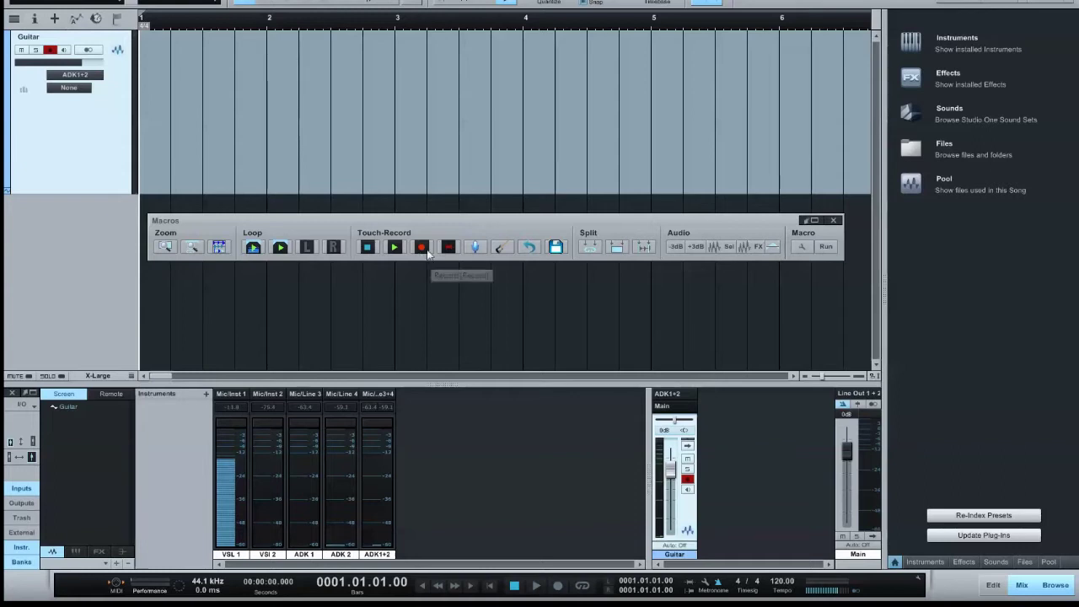
left_click(476, 248)
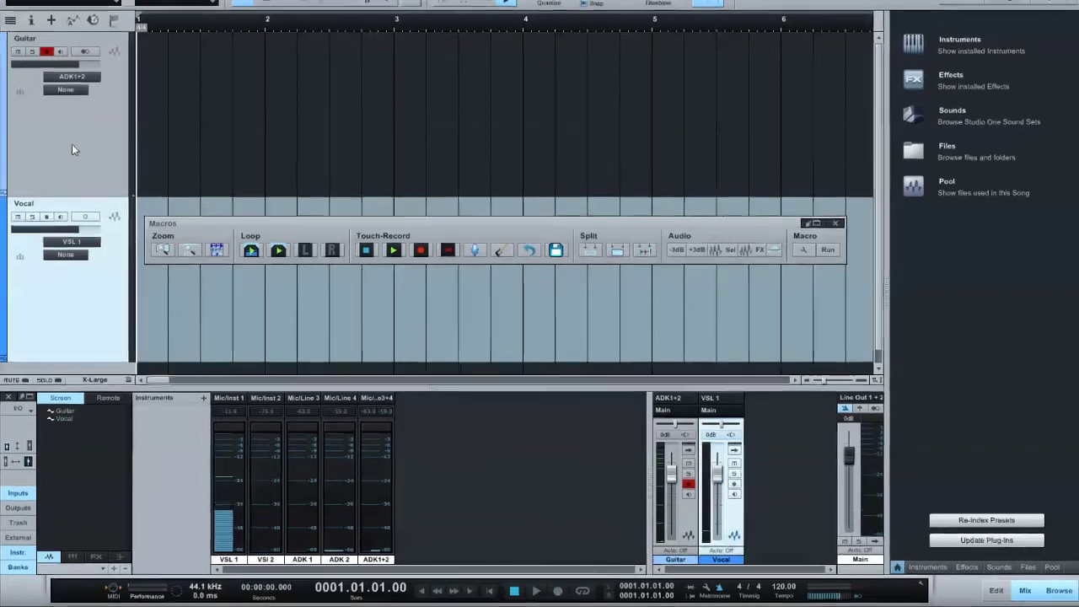
left_click(72, 144)
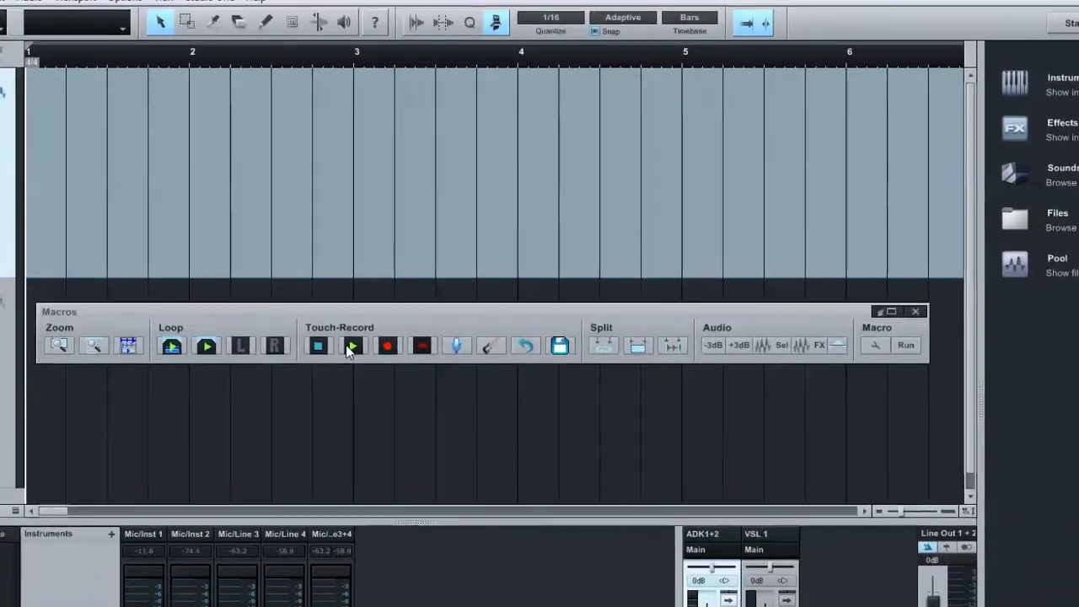
Extend the drum track's loop end to a cursor position just before bar 4, zoom to the loop range and play it
mouse_move(133, 59)
left_mouse_down()
mouse_move(404, 55)
mouse_move(204, 41)
mouse_move(501, 64)
mouse_move(92, 74)
mouse_move(495, 77)
mouse_move(490, 90)
left_mouse_up()
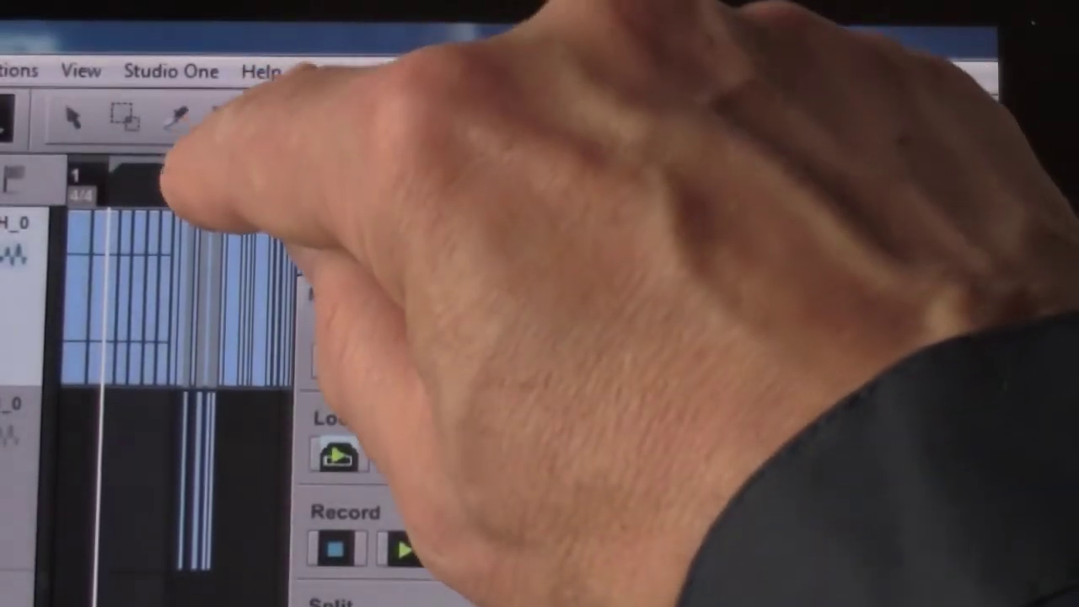
left_click(221, 169)
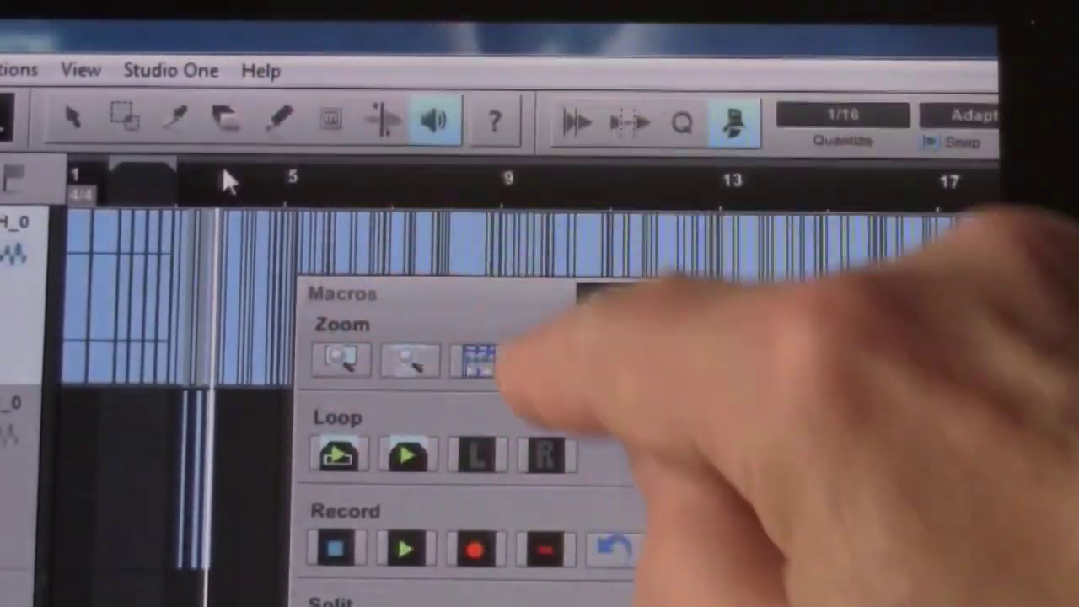
left_click(549, 460)
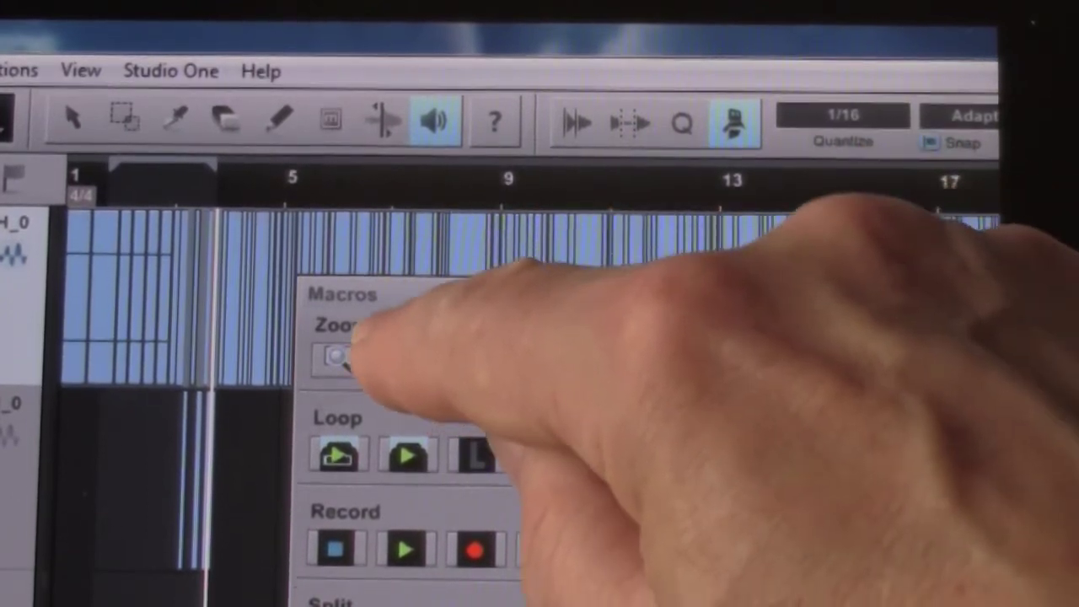
left_click(410, 358)
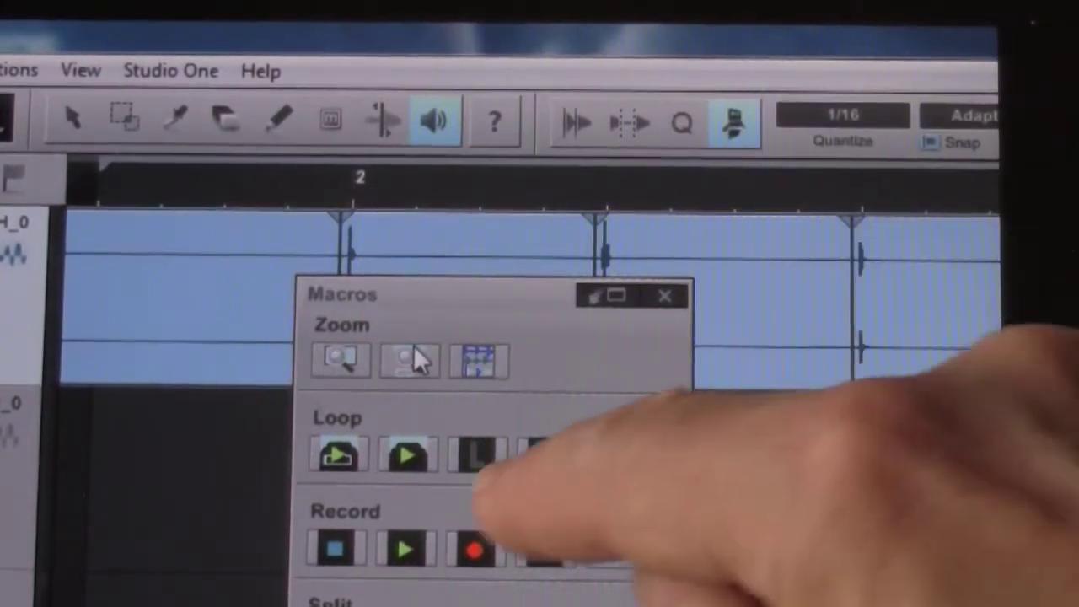
left_click(404, 549)
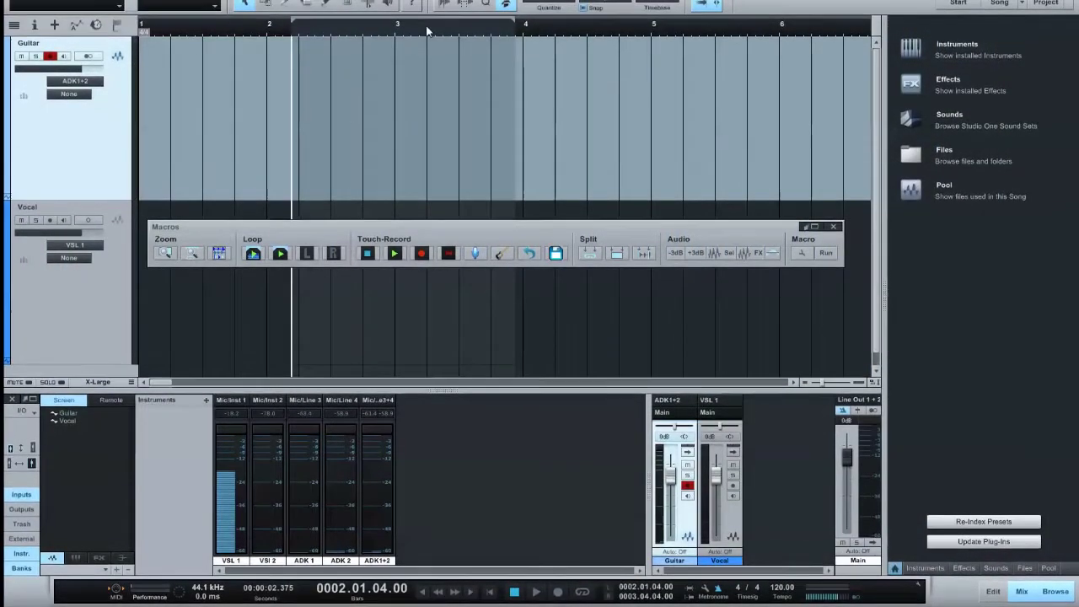
Set the loop range to run from bar 1 to bar 4 using the left and right loop marker macros
left_click(335, 257)
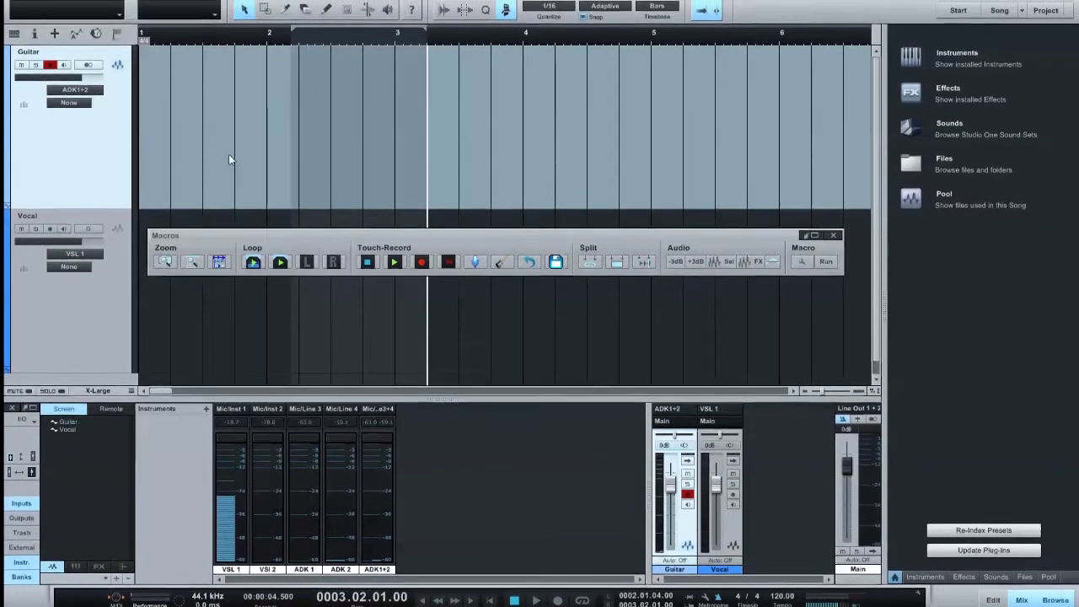
key("Home")
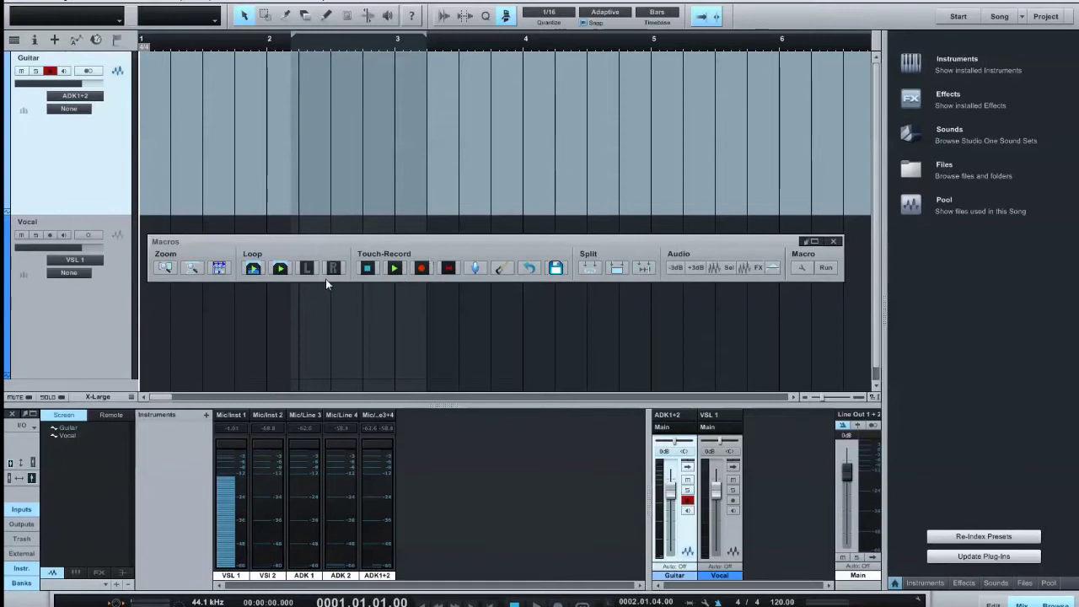
left_click(314, 270)
left_click(523, 40)
left_click(334, 268)
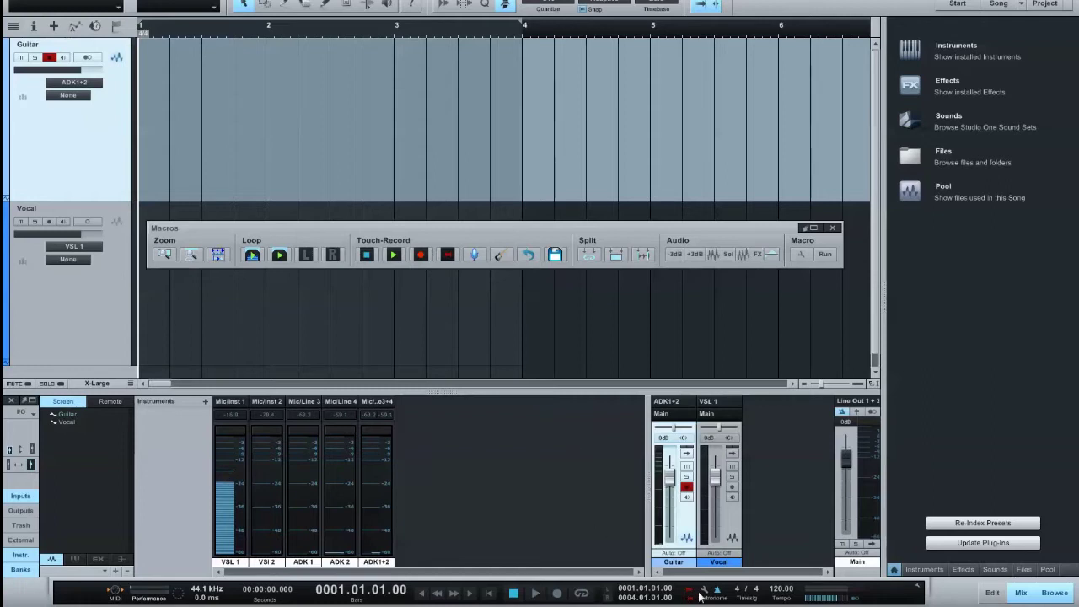
Activate looping over bars 1 to 4 and record four looped takes on the Guitar track
left_click(281, 254)
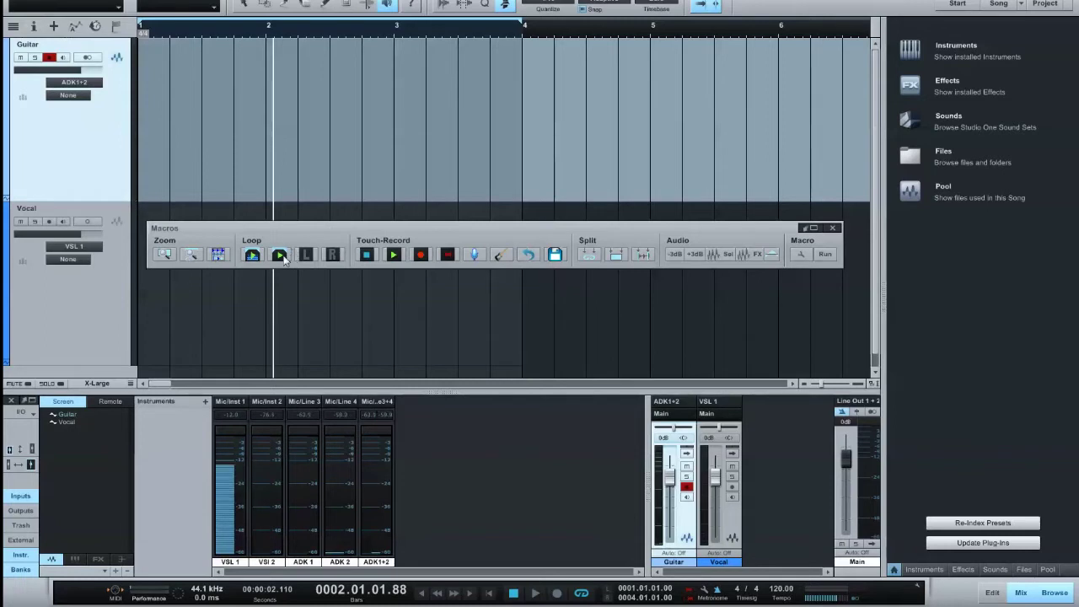
left_click(326, 255)
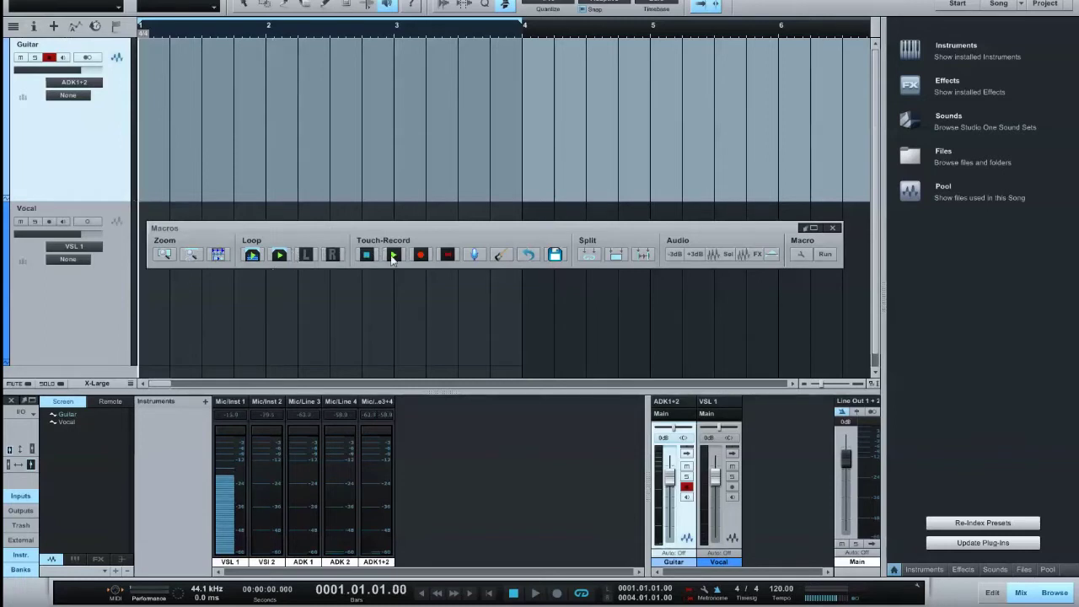
left_click(419, 259)
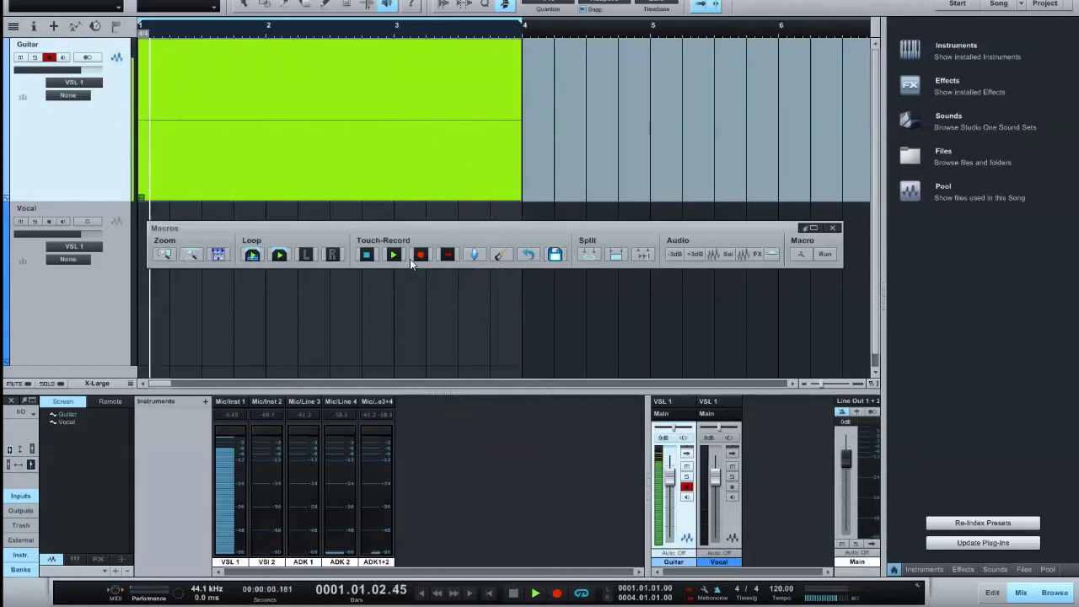
key("space")
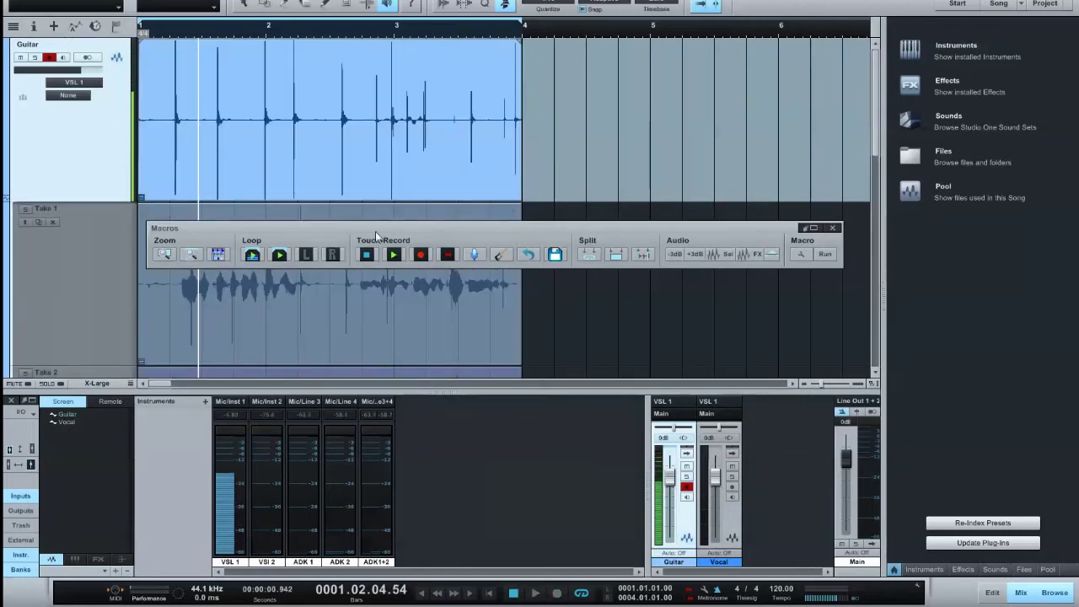
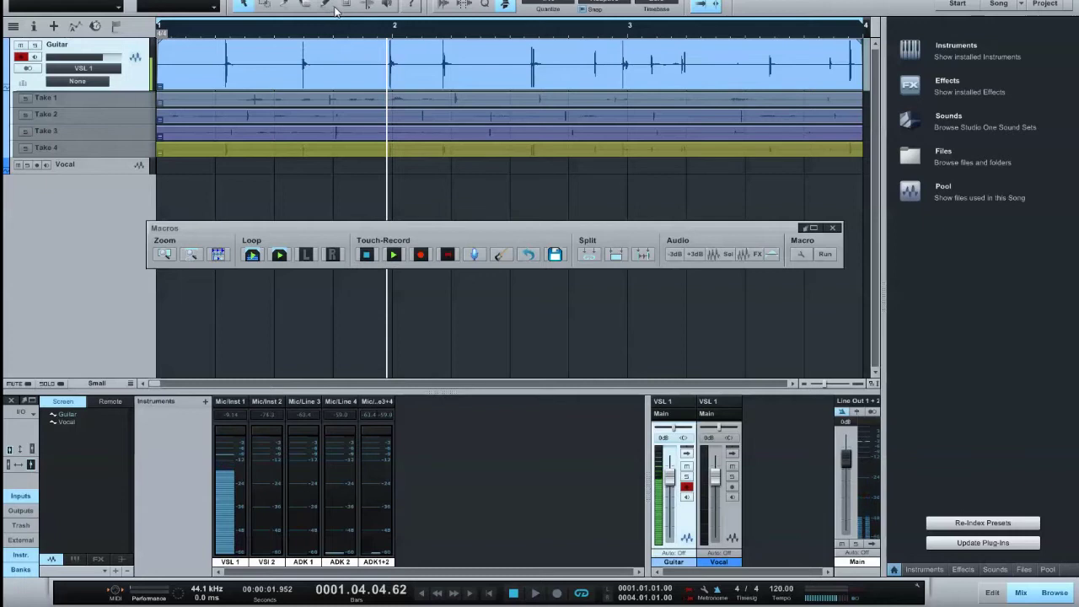
Audition Takes 4, 3, 2 and 1 of the Guitar track one by one with the Listen tool
left_click(387, 5)
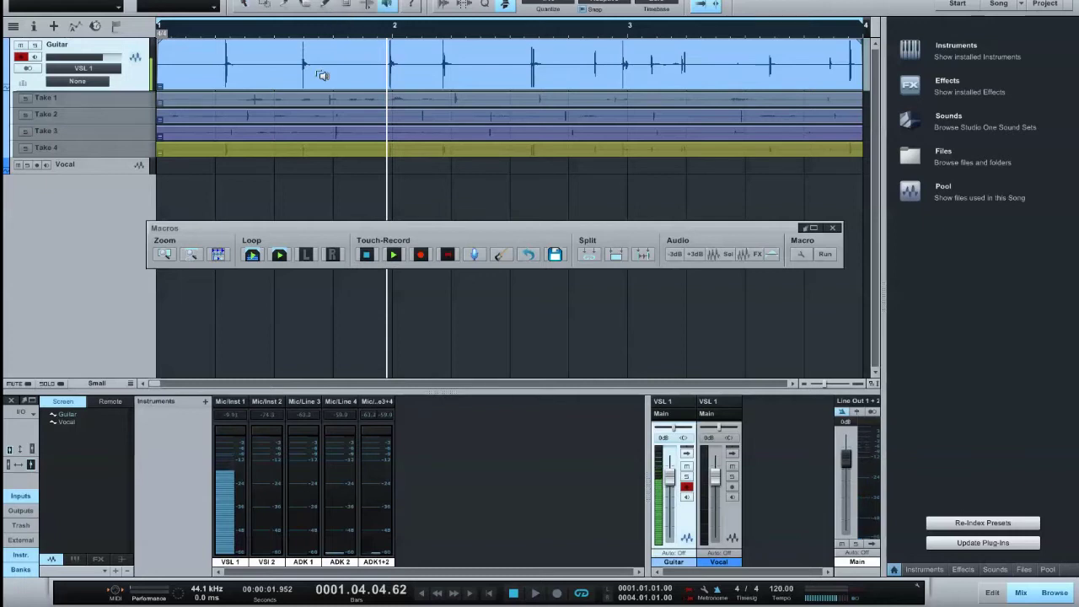
left_click(233, 157)
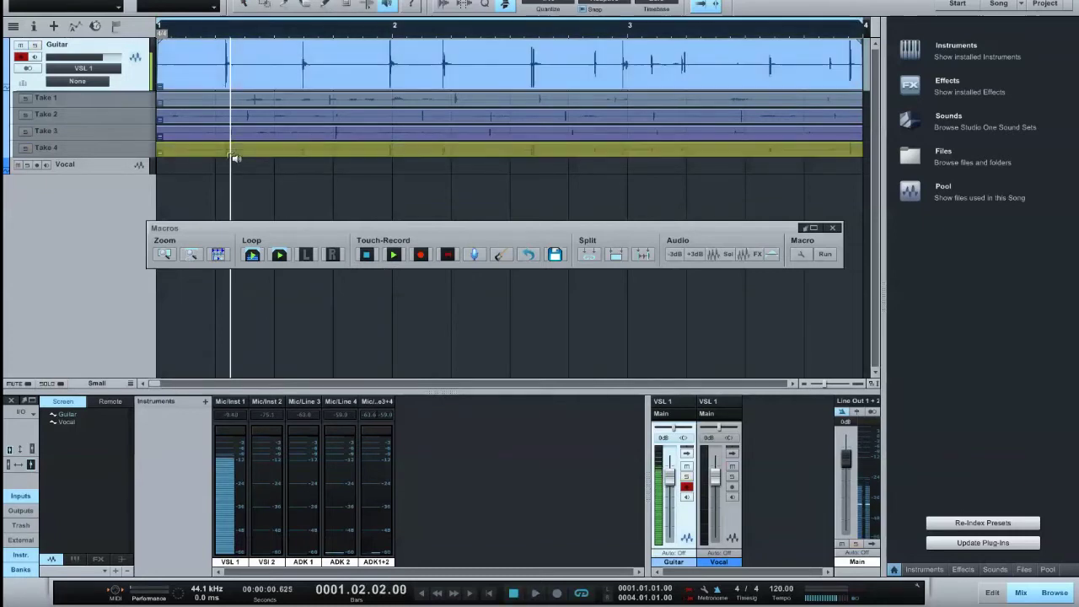
key("space")
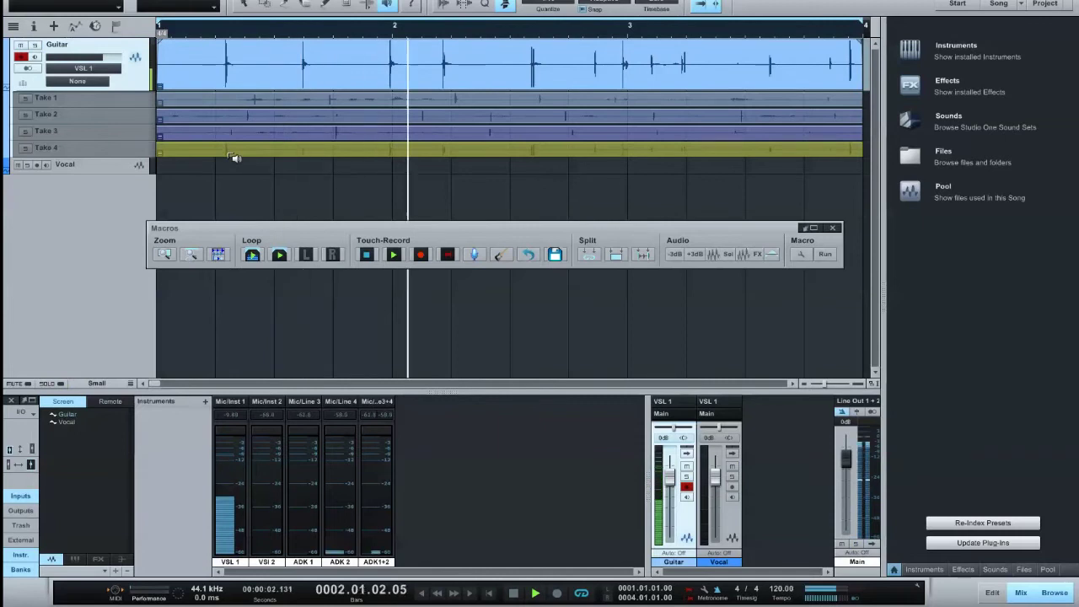
left_click(234, 138)
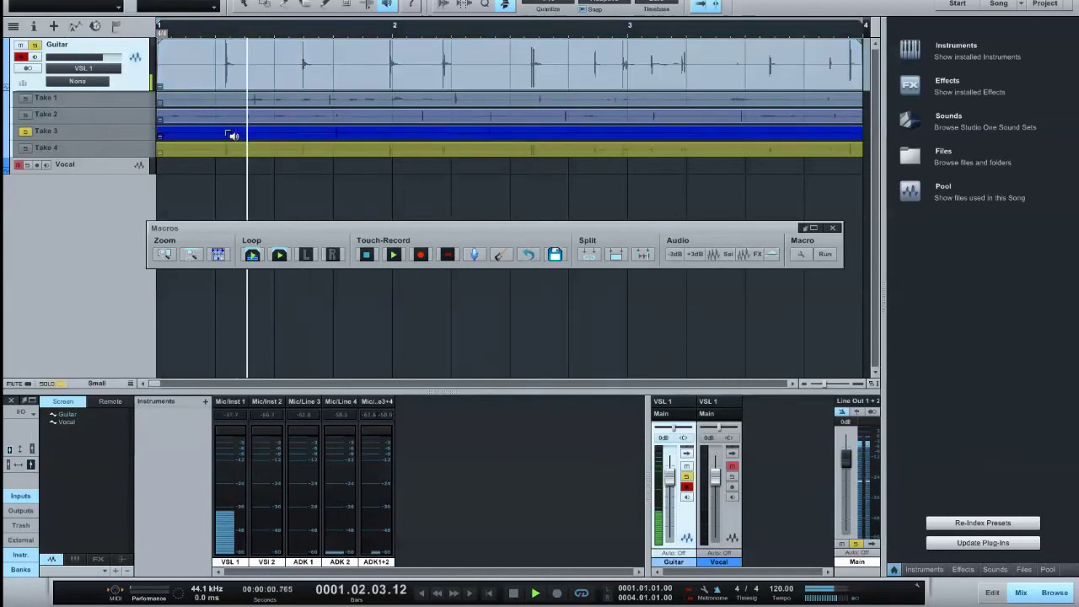
left_click(234, 137)
left_click(234, 137)
left_click(234, 136)
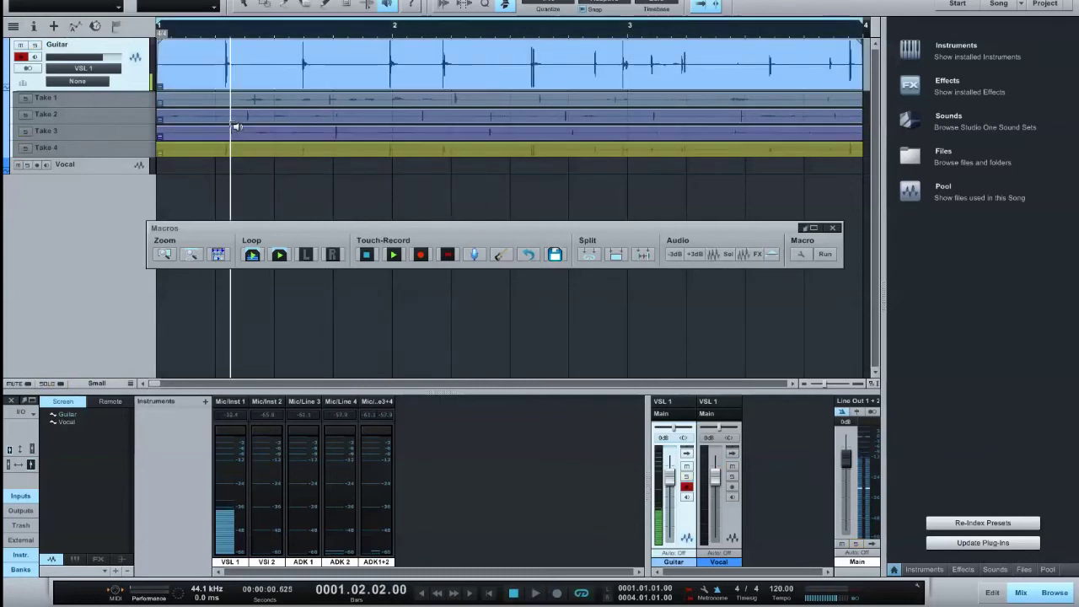
left_click(233, 118)
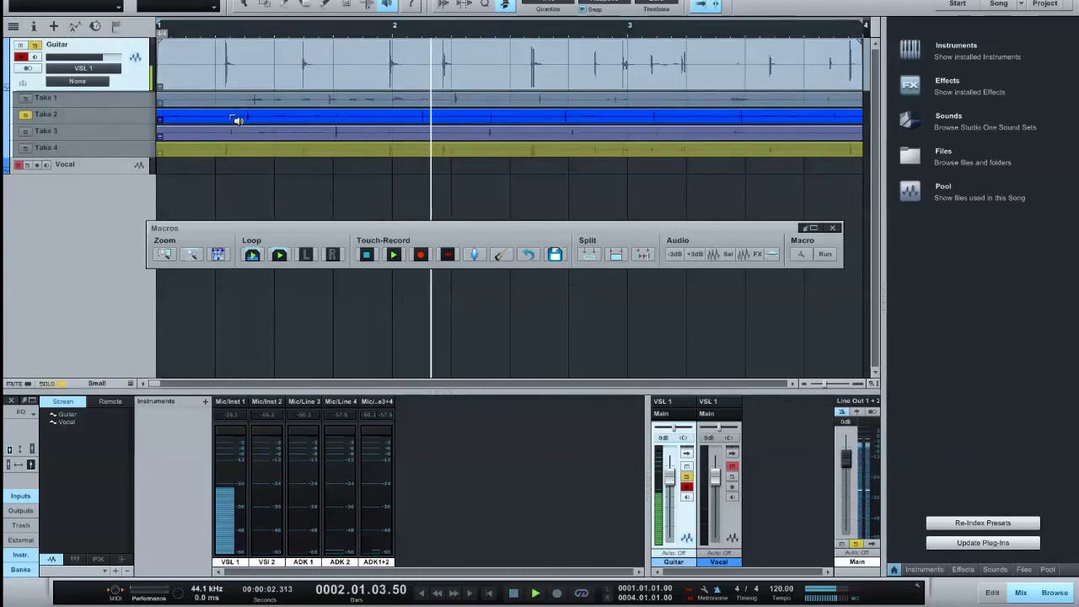
left_click(236, 103)
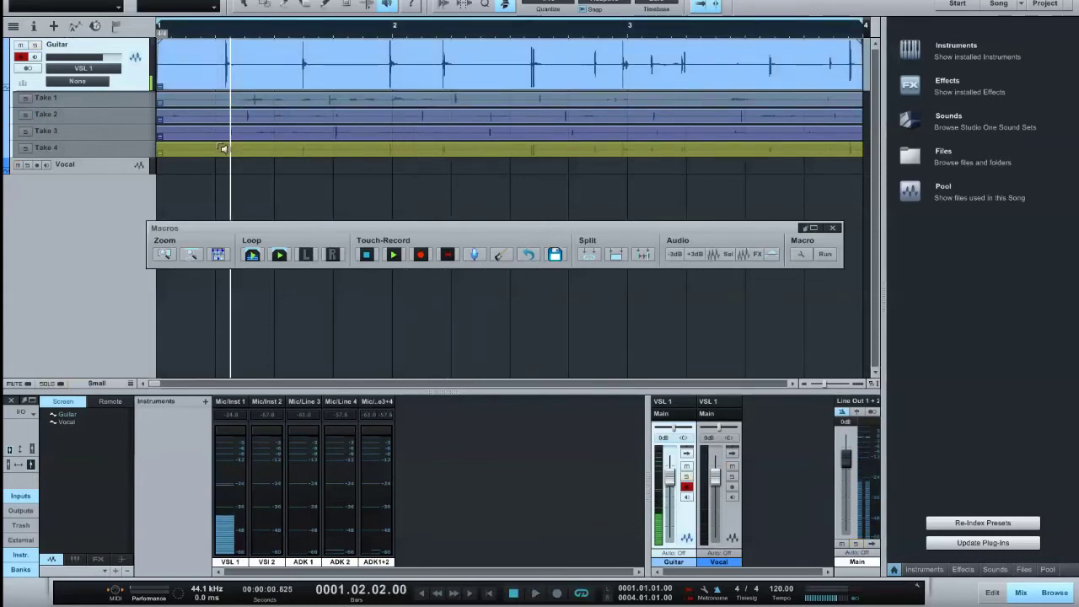
Comp the Guitar track from Take 4 for bar 1, Take 1 until just past bar 3 and Take 3 up to bar 4, and play it
key("1")
left_click(168, 133)
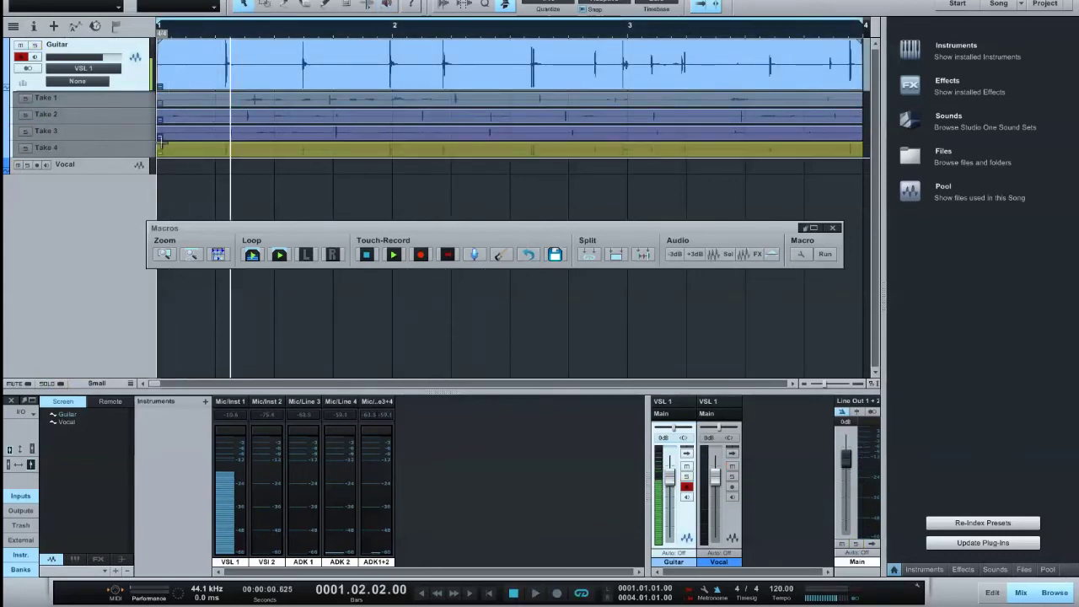
left_click_drag(160, 150, 390, 164)
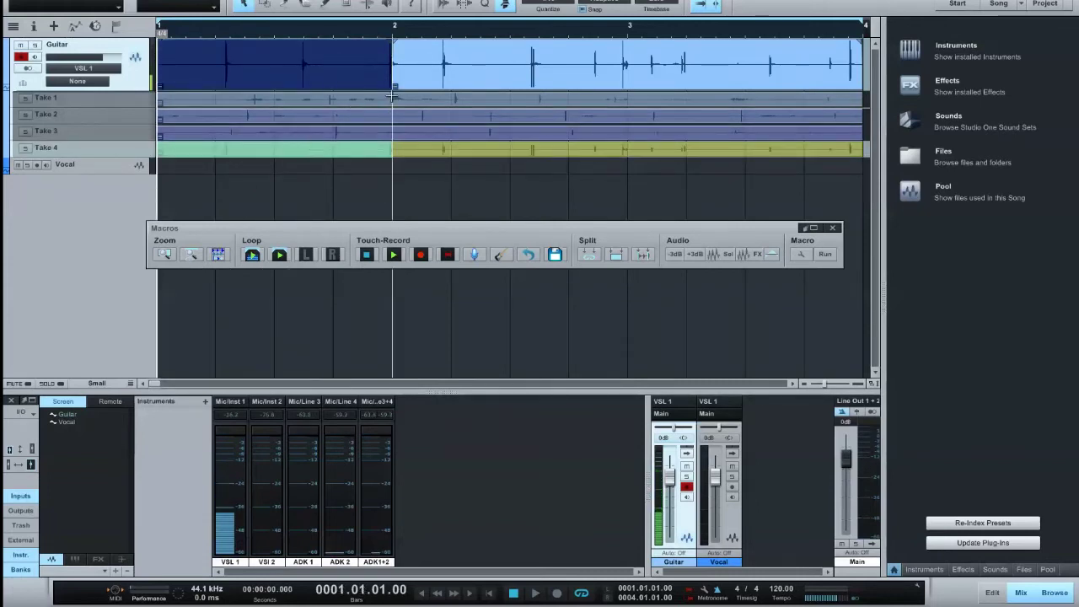
left_click_drag(392, 99, 641, 101)
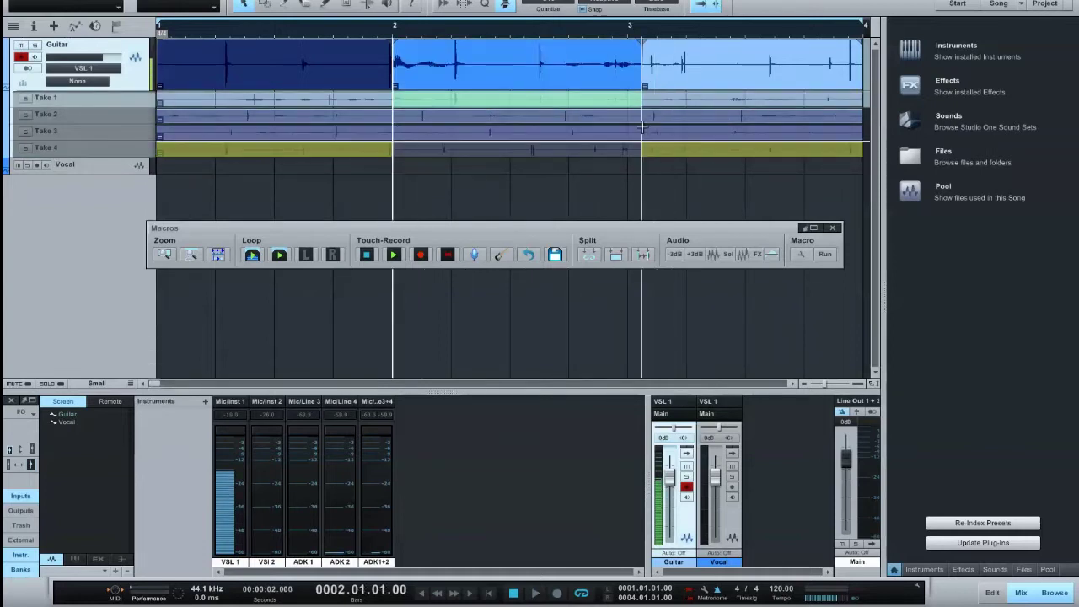
left_click_drag(643, 128, 862, 133)
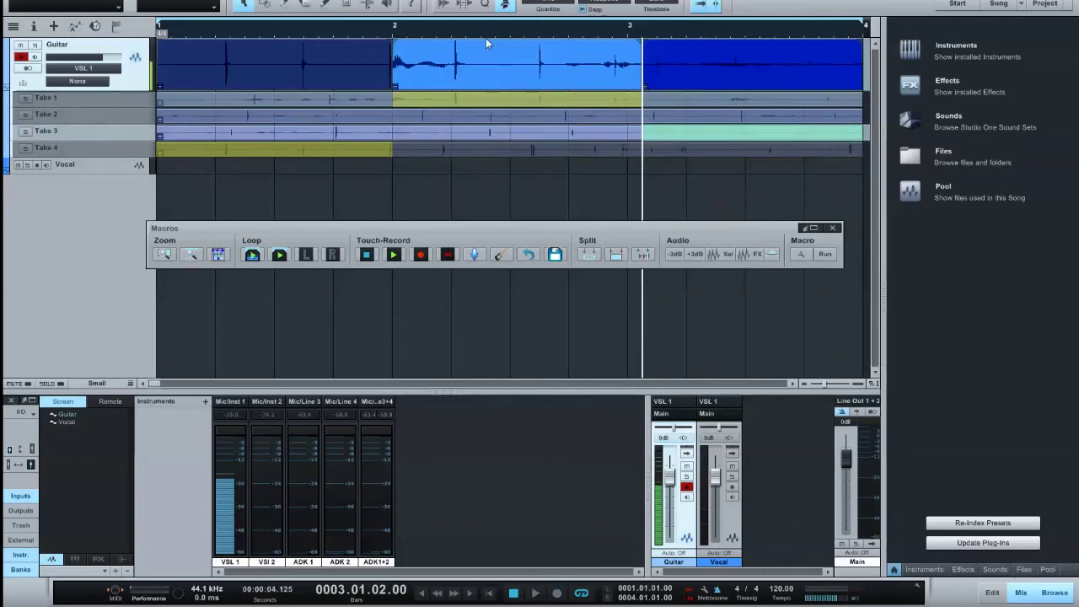
key("space")
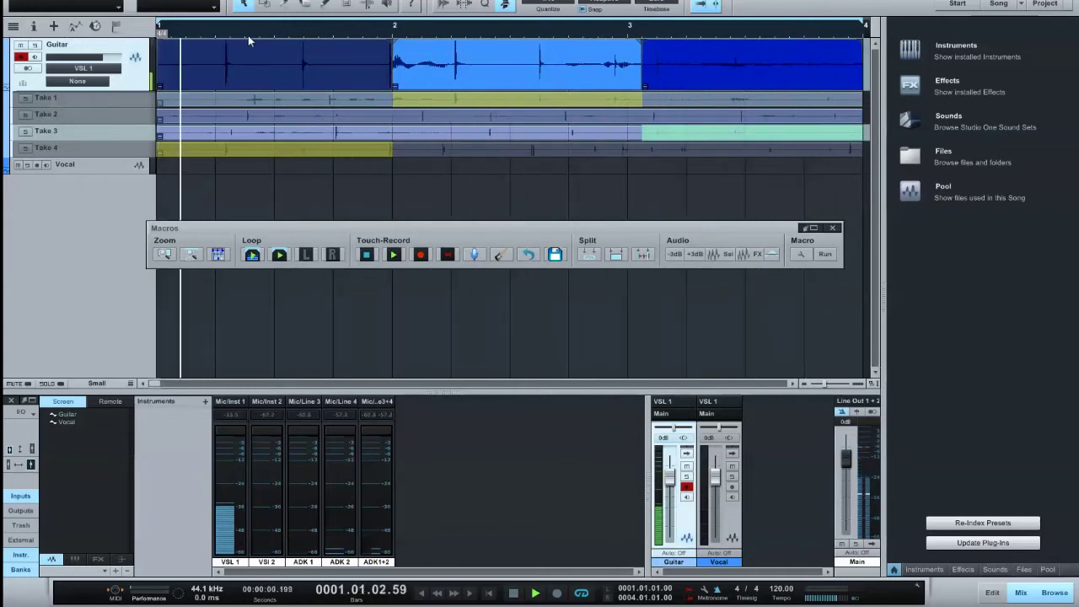
Stop playback, select a range on the Guitar track from about bar 1 beat 3 to late bar 2, and loop that selection
key("space")
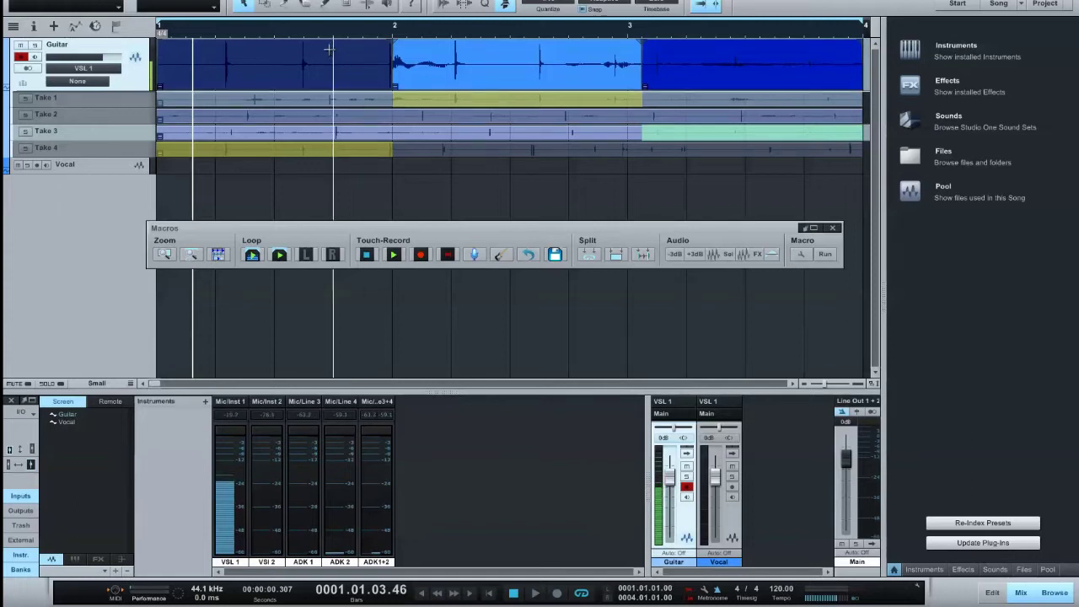
left_click_drag(304, 46, 590, 80)
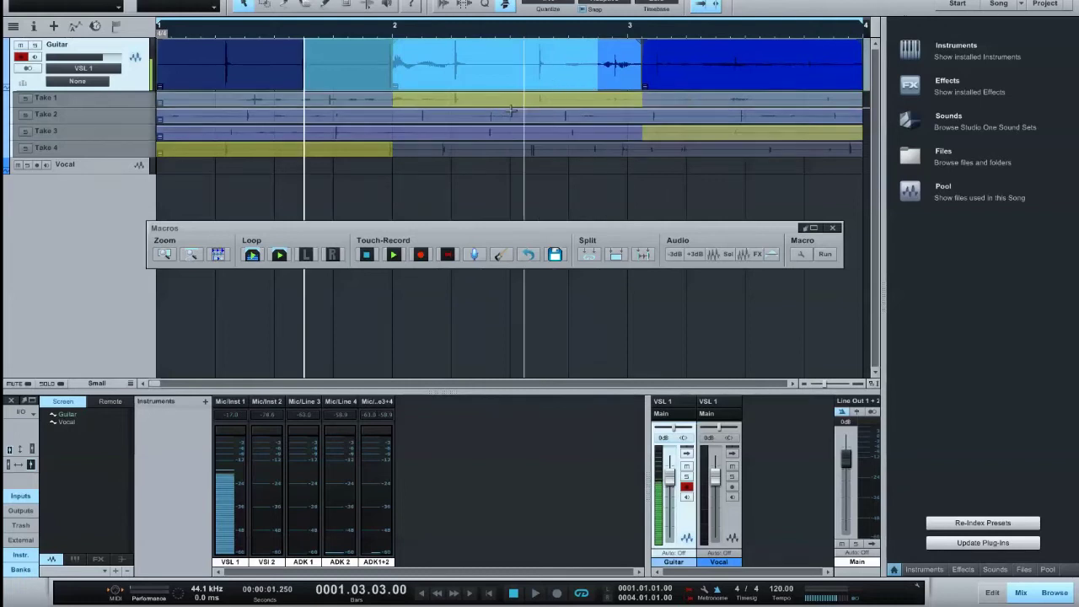
left_click(258, 259)
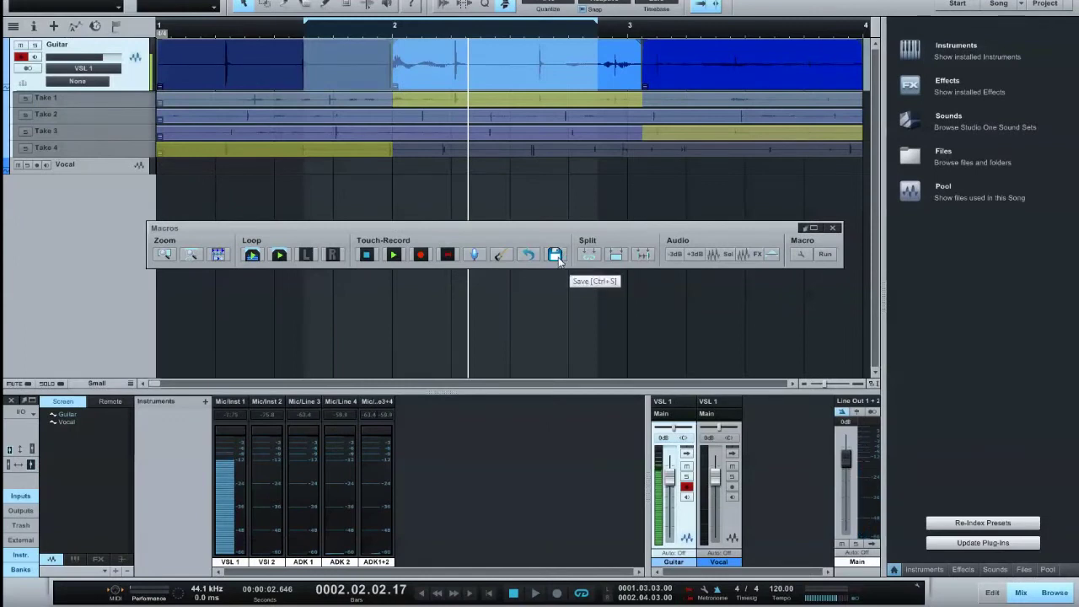
Save the song, and undo all changes back to an arrangement without tracks
left_click(556, 255)
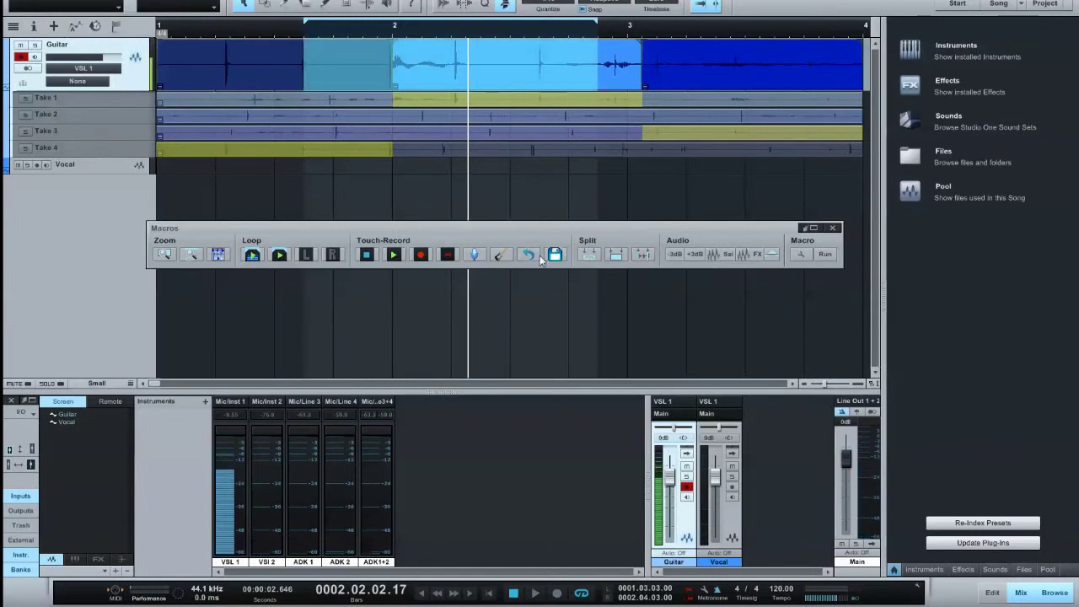
left_click(527, 255)
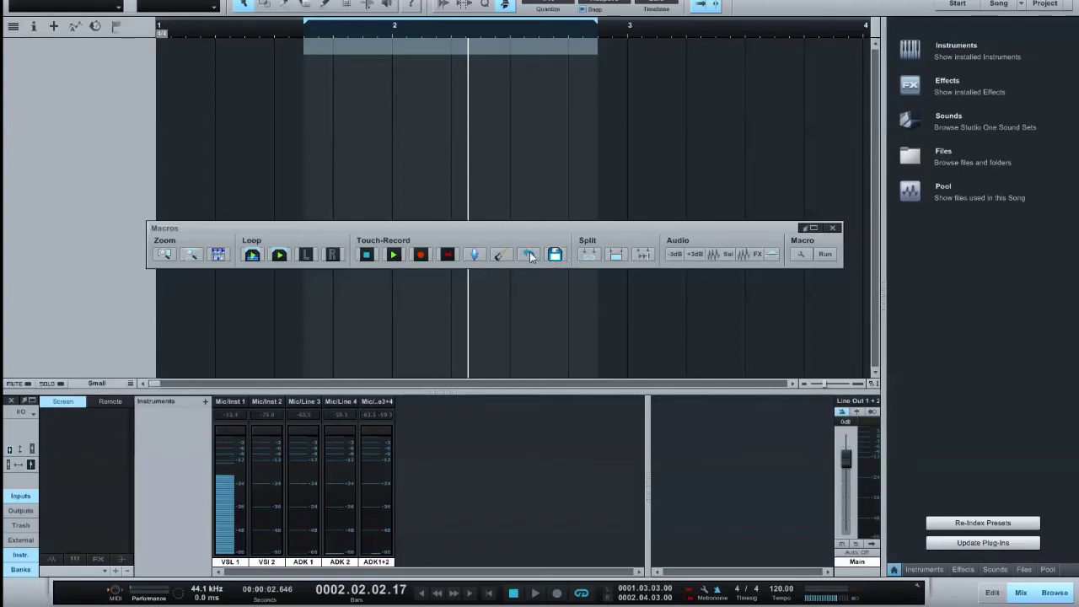
Open the Lift My Hands song, set the track height to Minimal and return to the full overview with the Zoom All macro
left_click(21, 1)
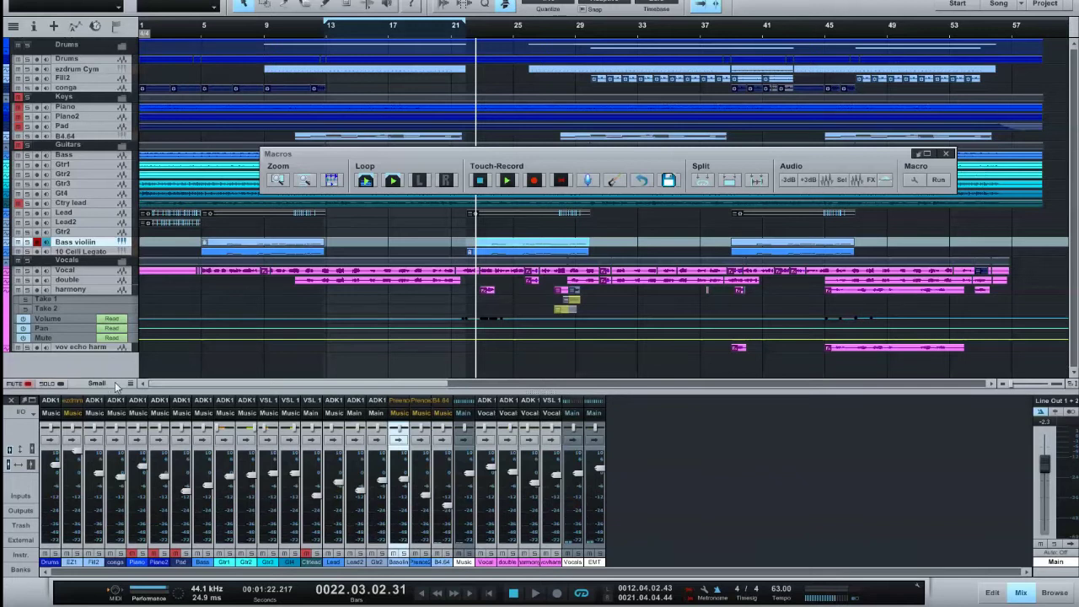
left_click_drag(131, 388, 163, 468)
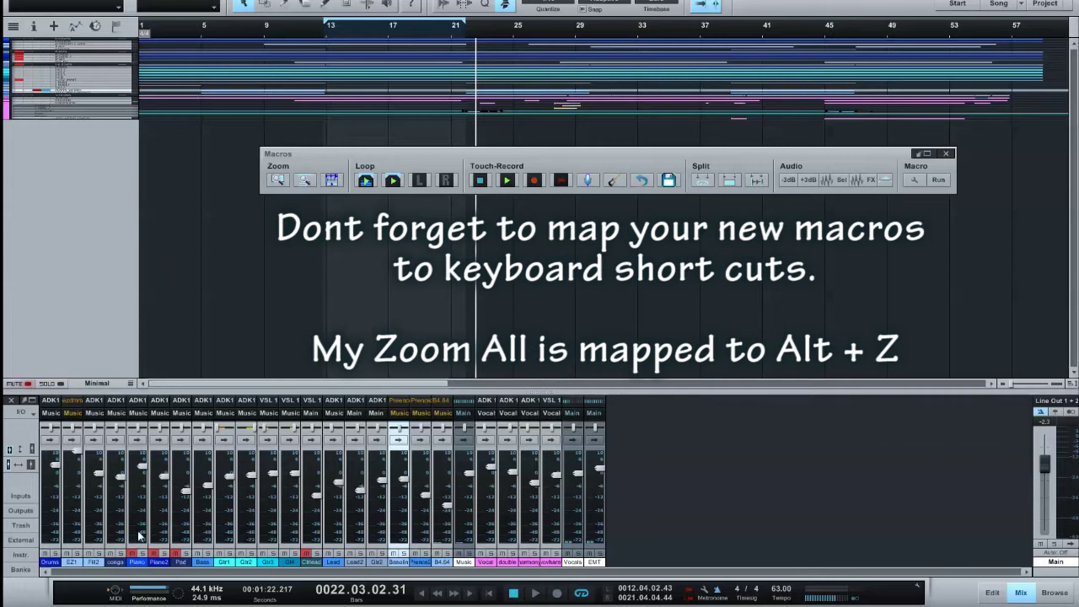
left_click(331, 181)
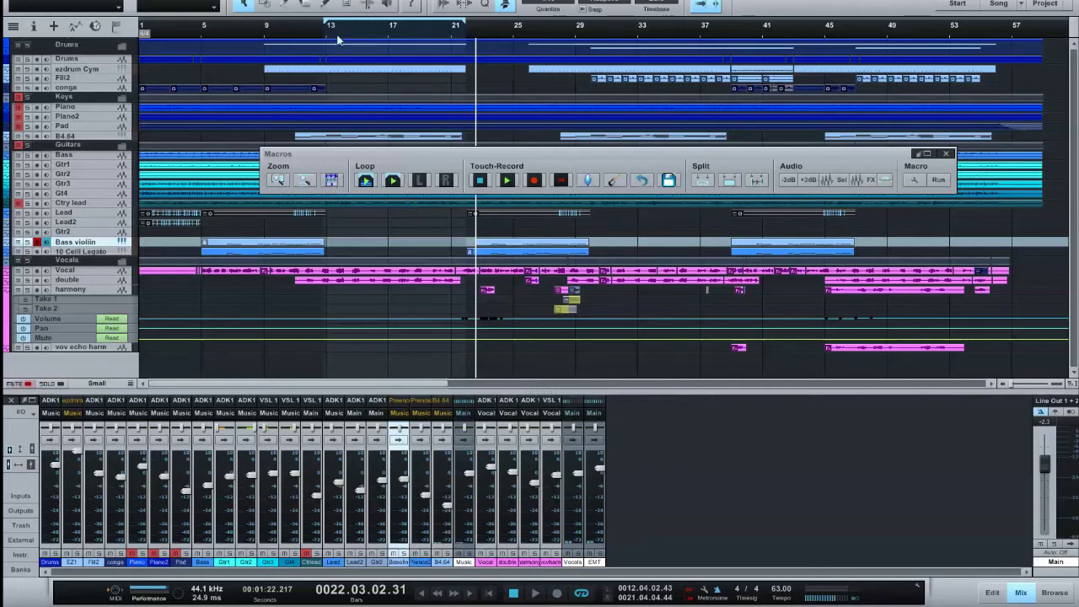
Zoom to the loop range and to a selected range across the Pad to Gtr2 tracks, returning to the full-song view after each demonstration
left_click(305, 183)
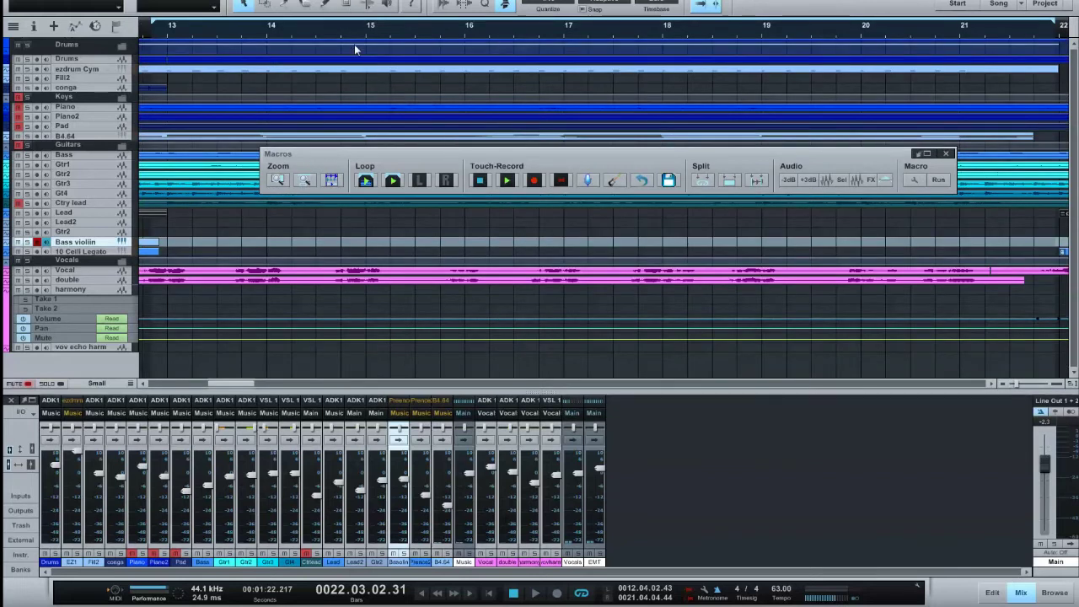
left_click(329, 180)
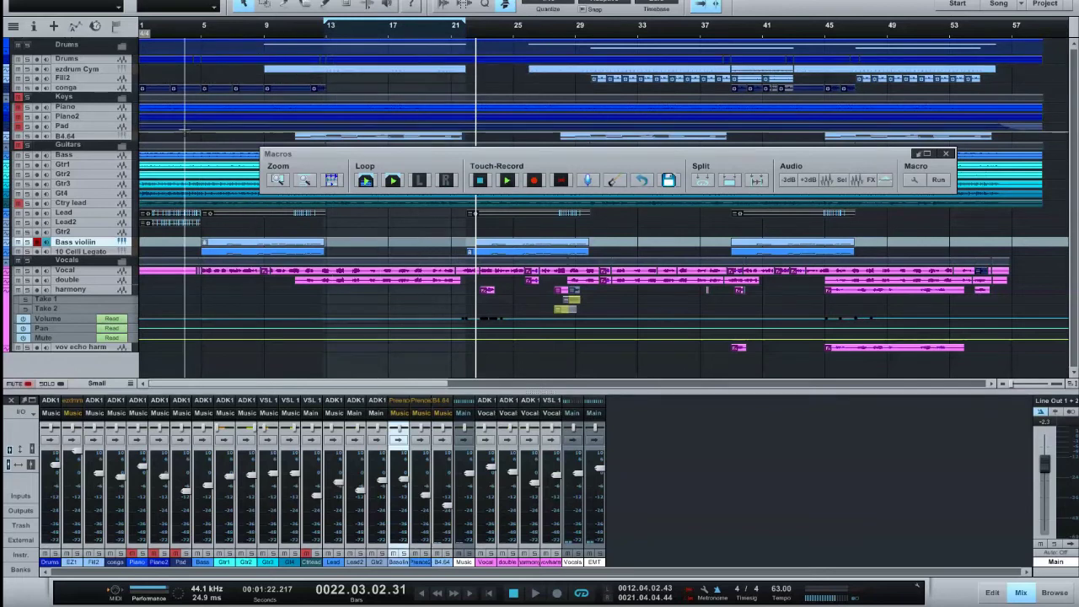
left_click_drag(185, 127, 245, 175)
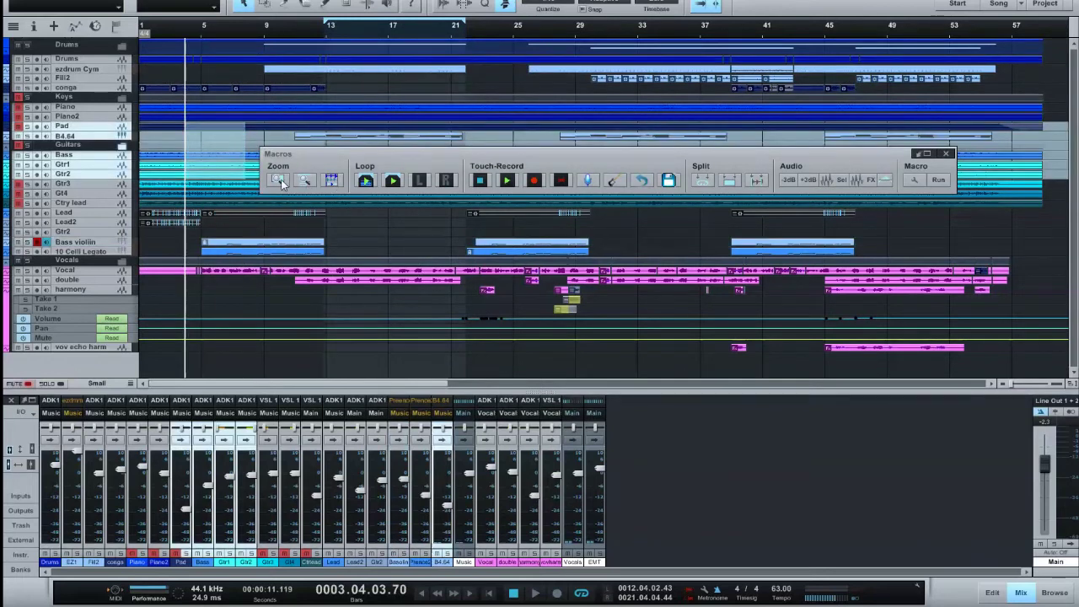
left_click(279, 180)
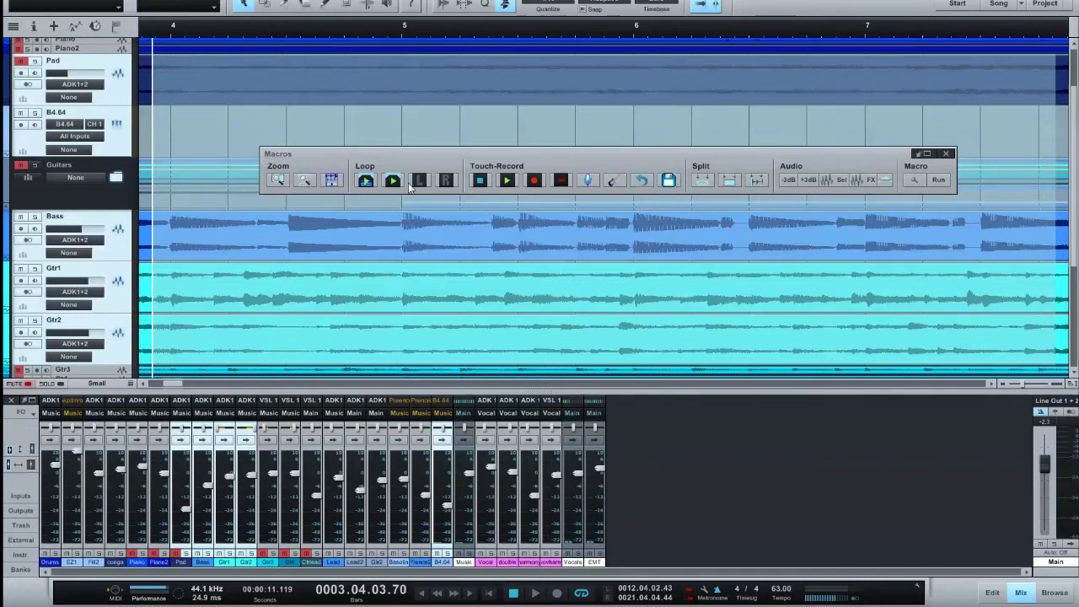
left_click(305, 180)
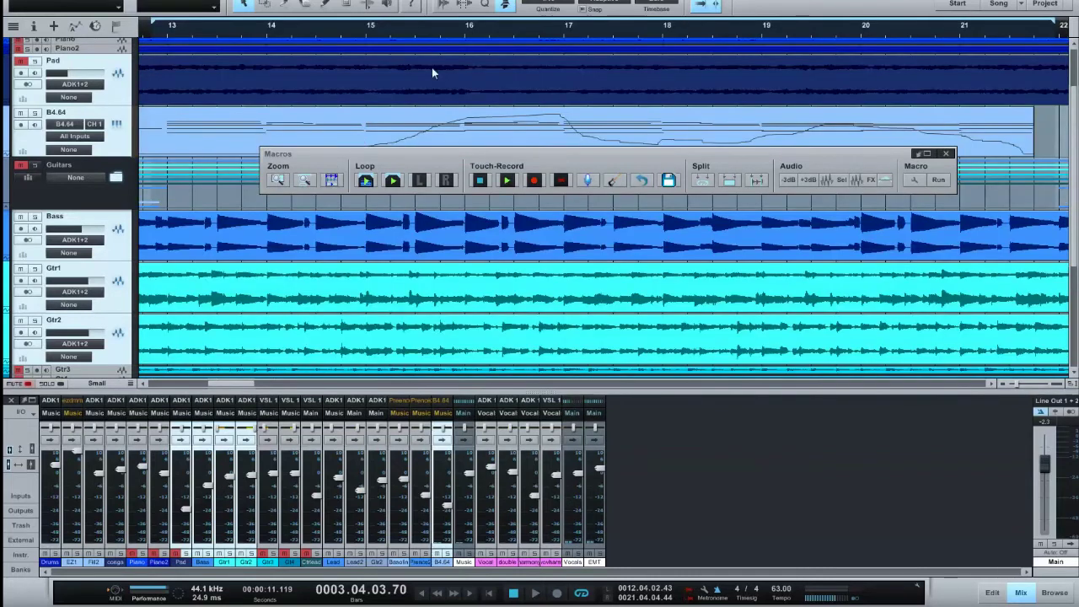
left_click(331, 180)
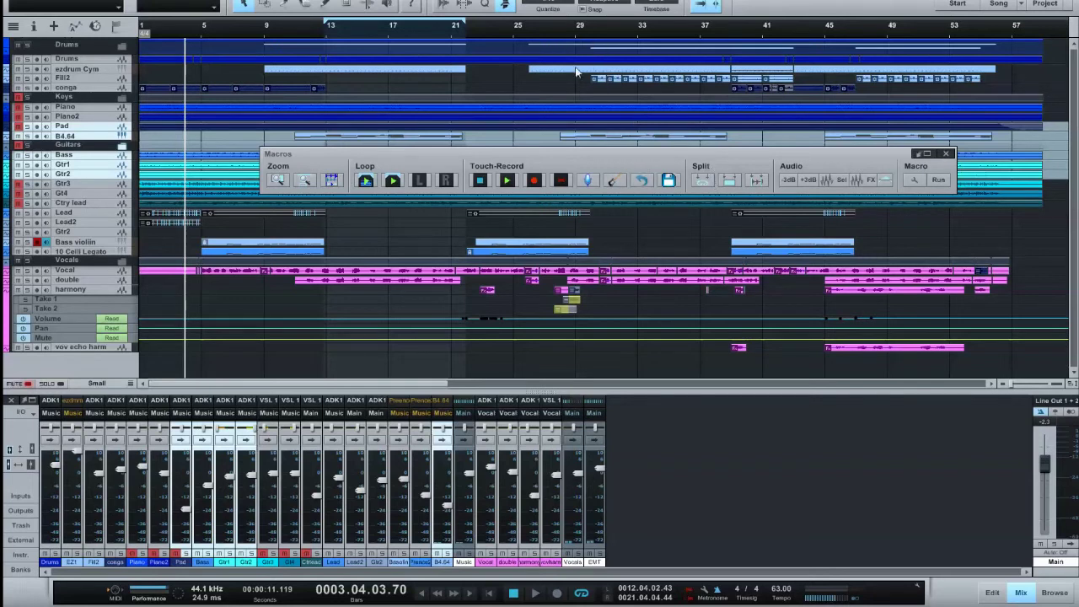
Move the Macros toolbar clear of the guitar tracks, enlarge the selected Pad to Gtr2 tracks and select only the Bass track
left_click(515, 31)
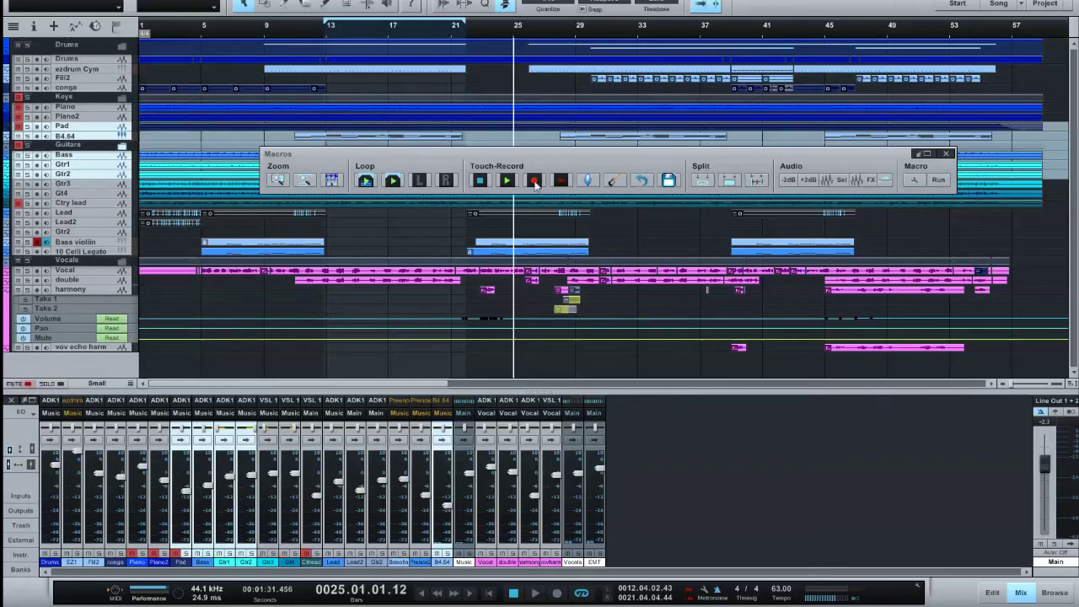
left_click_drag(411, 159, 447, 64)
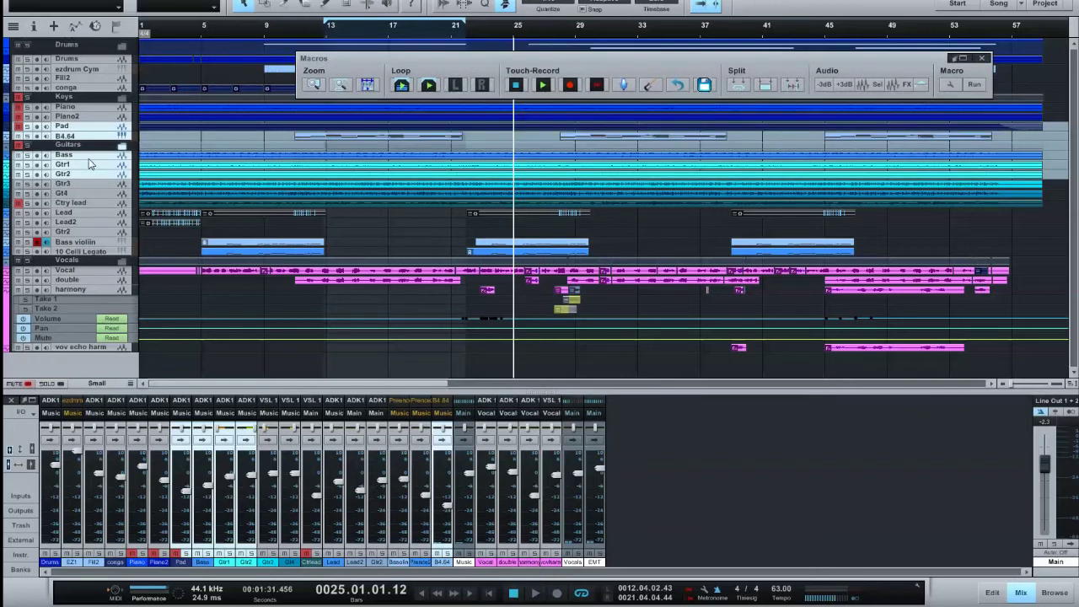
scroll(93, 216, "up", 3)
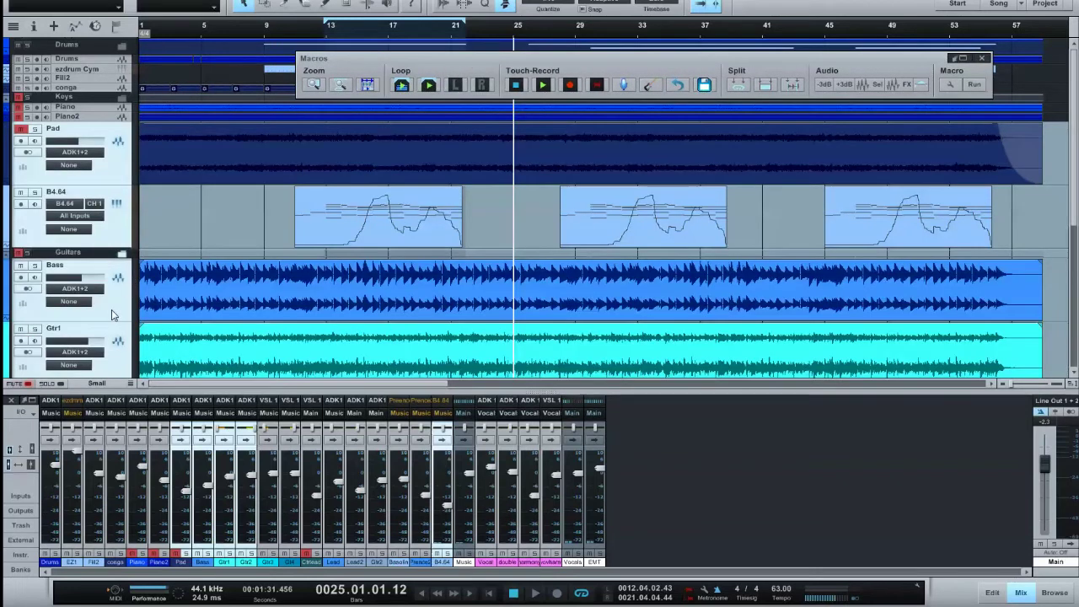
left_click(112, 315)
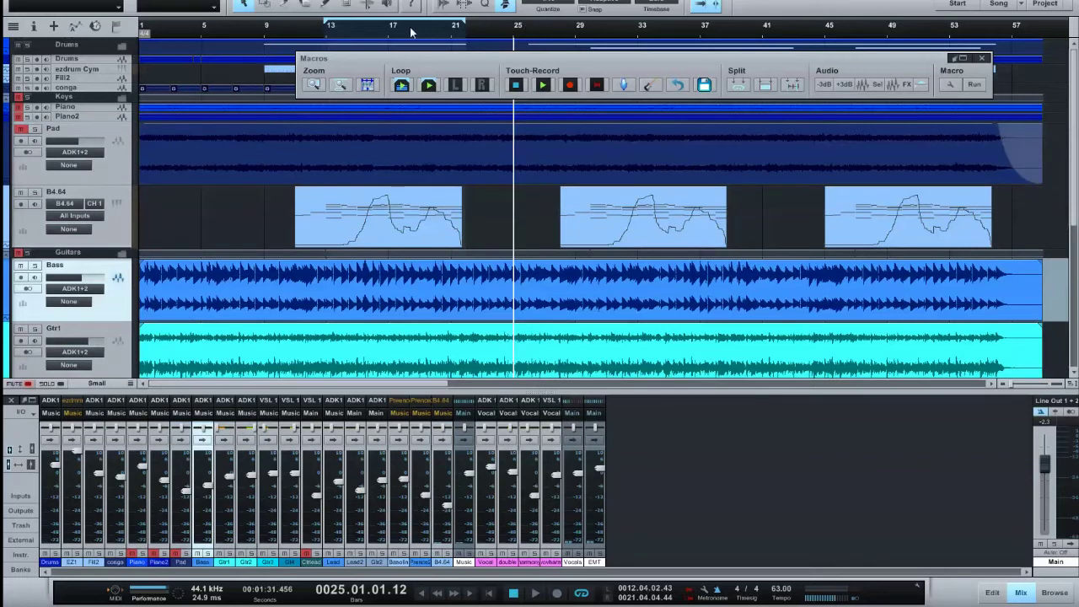
Split the events on all tracks at the loop boundaries, and split the Bass event around a selected range from about bar 27 to 38
left_click(329, 28)
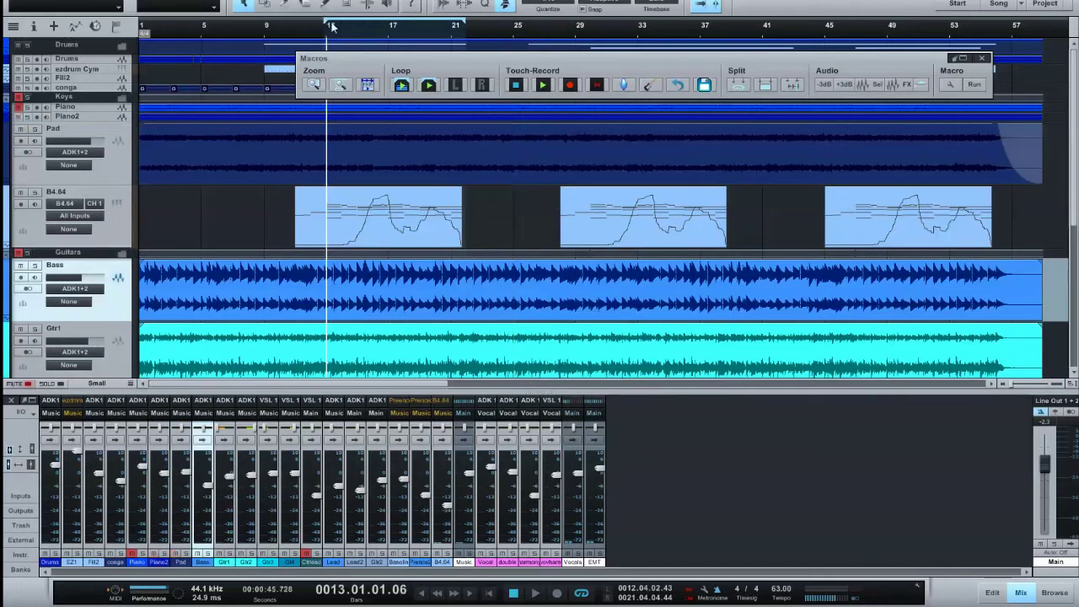
left_click(738, 85)
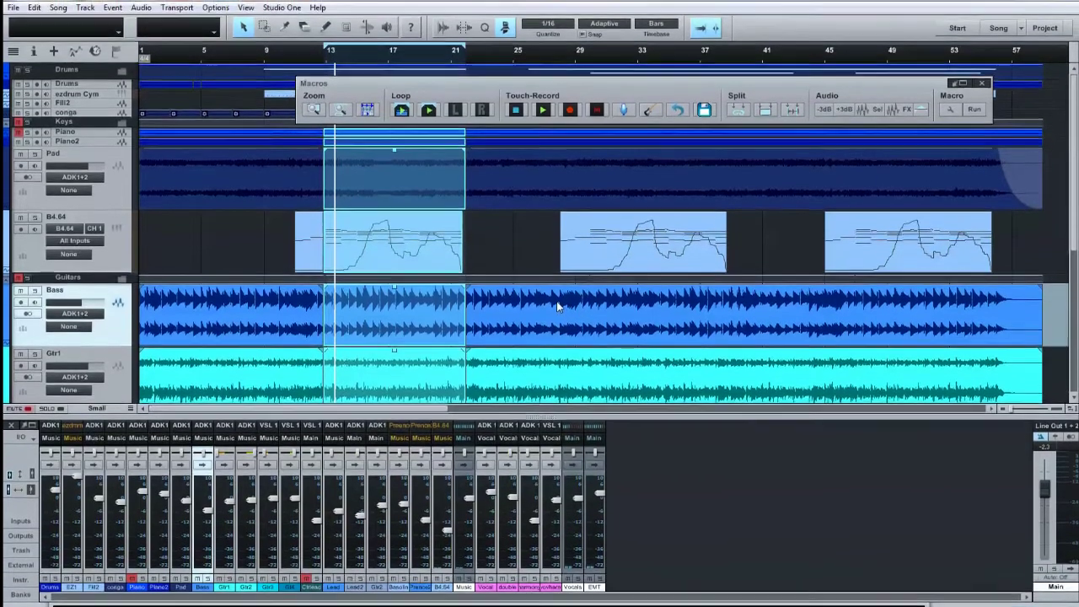
left_click_drag(553, 329, 719, 346)
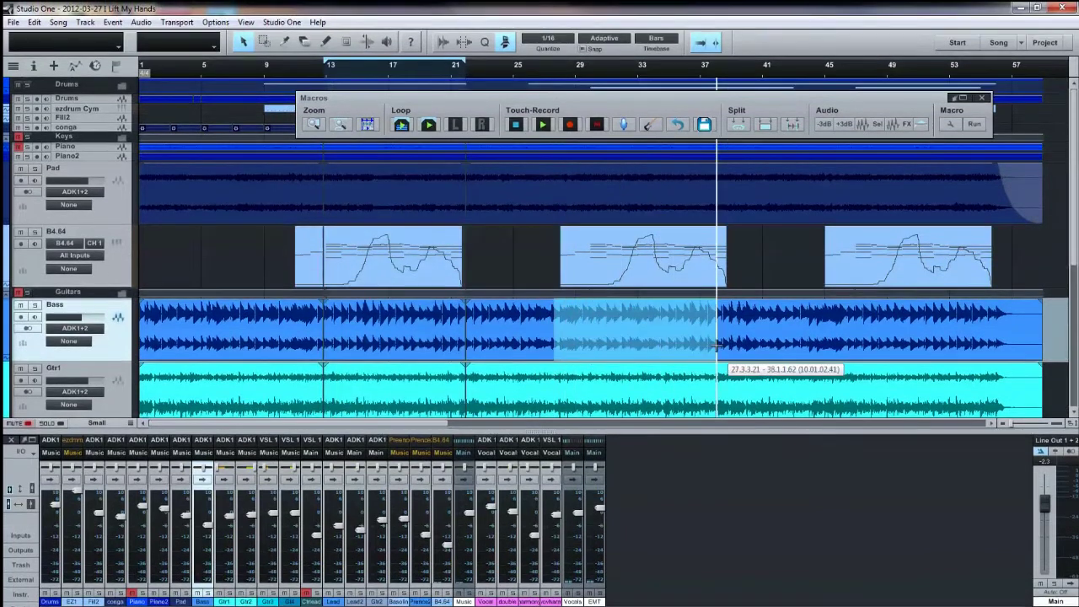
left_click(765, 125)
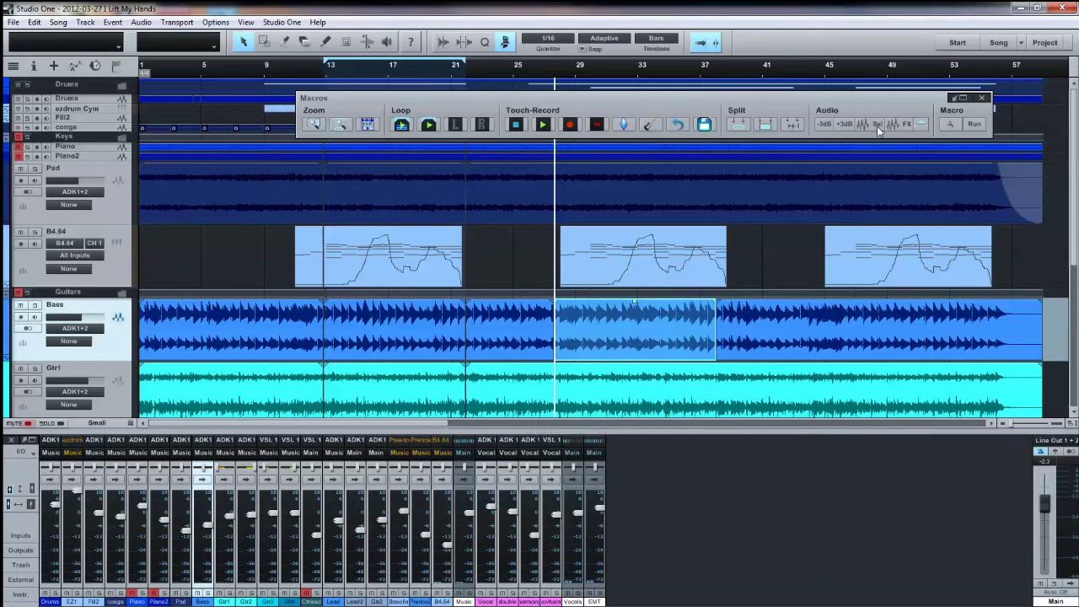
left_click(656, 39)
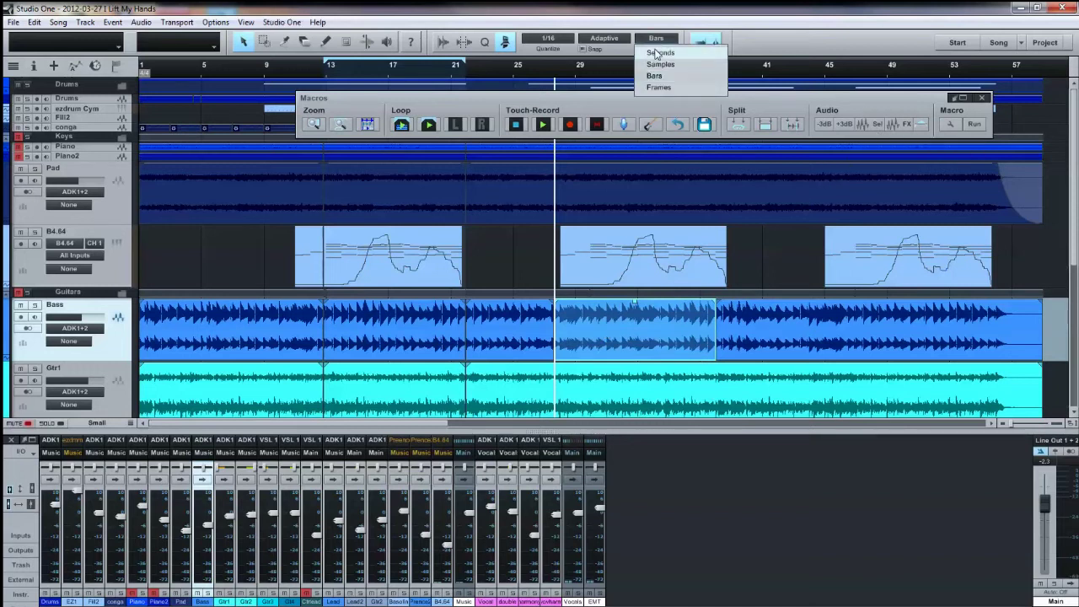
left_click(659, 53)
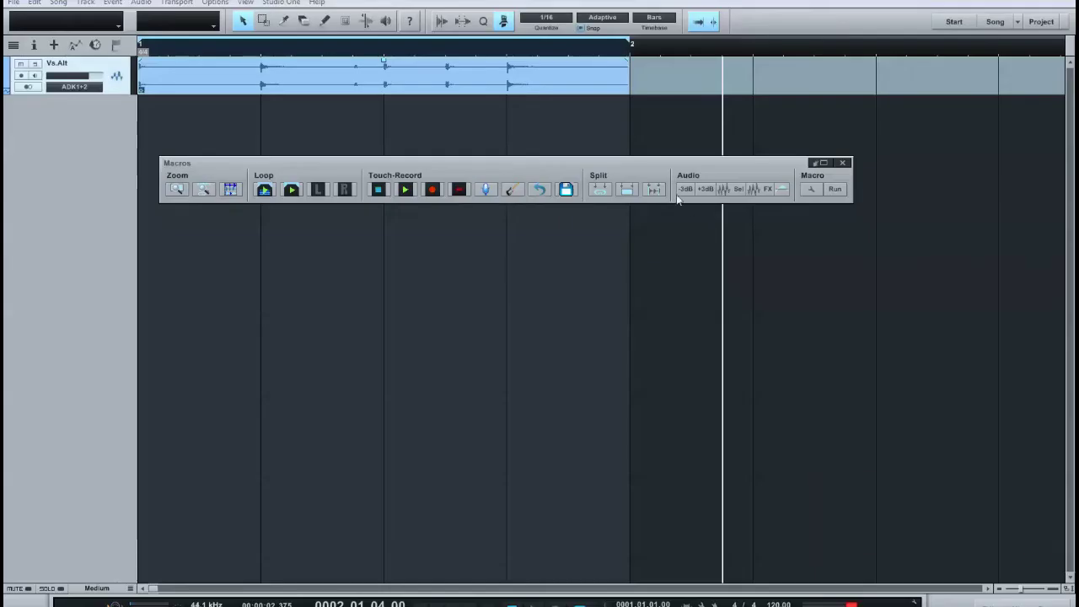
Move the Macros toolbar slightly aside and play the Vs.Alt loop from near its start
left_click_drag(570, 166, 559, 161)
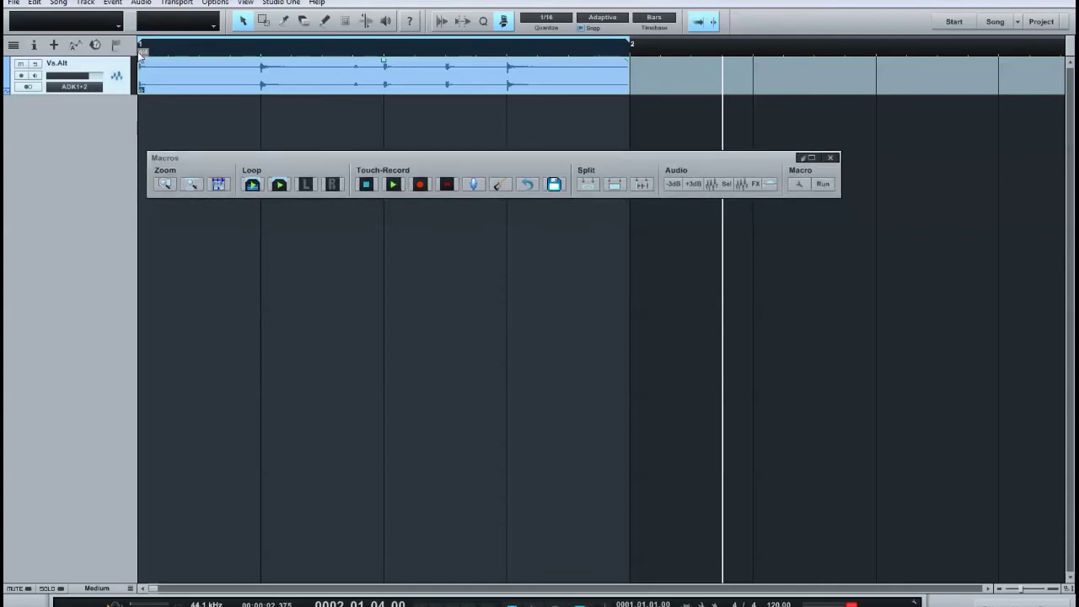
left_click_drag(140, 49, 163, 51)
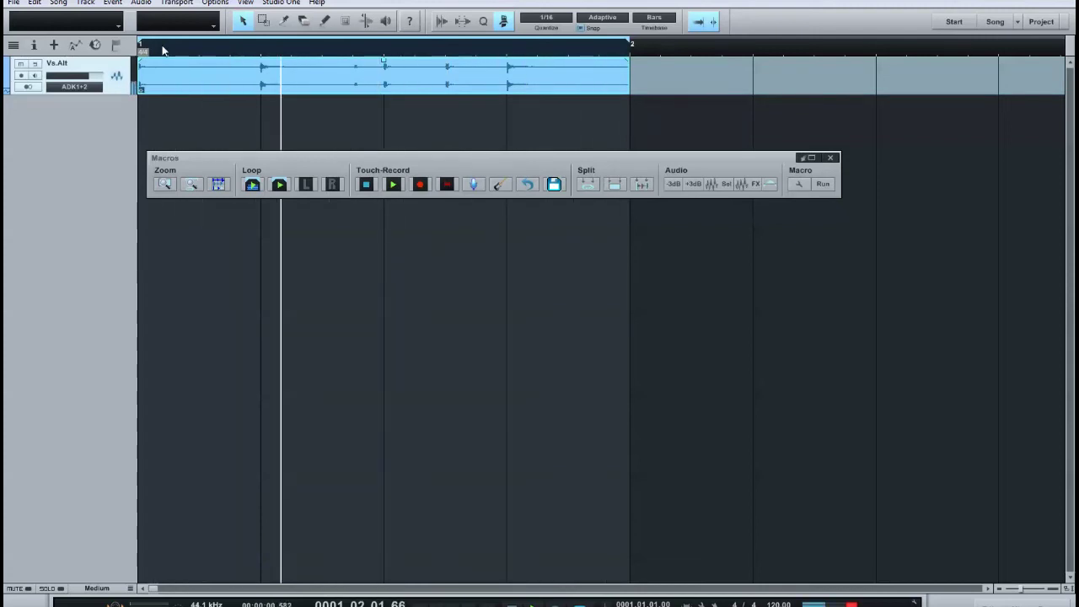
key("space")
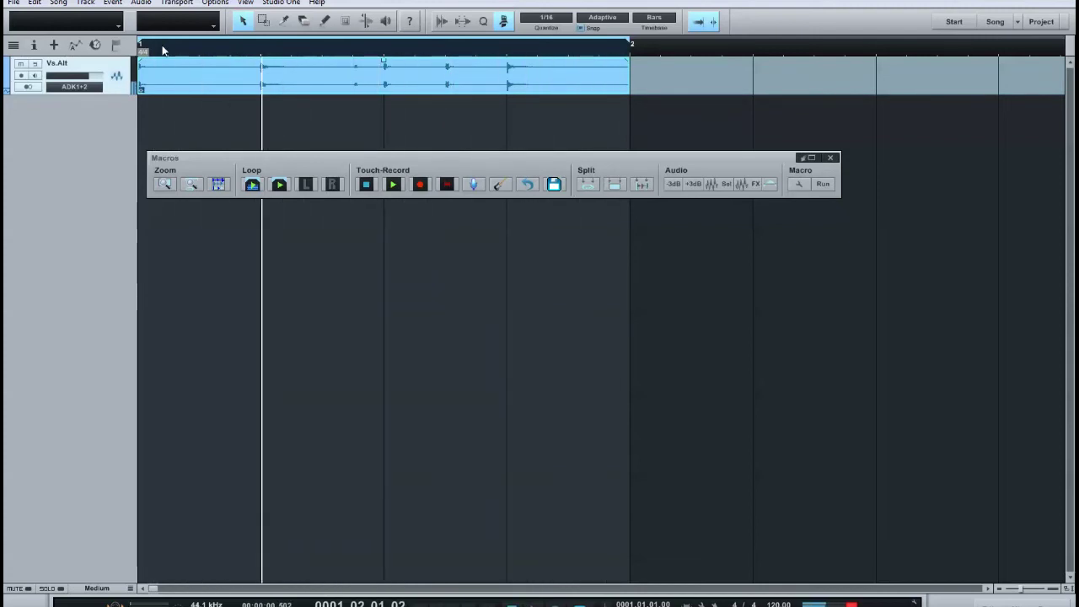
Split the Vs.Alt event at its transients, deselect the slices and play them from the start of bar 1
left_click(641, 186)
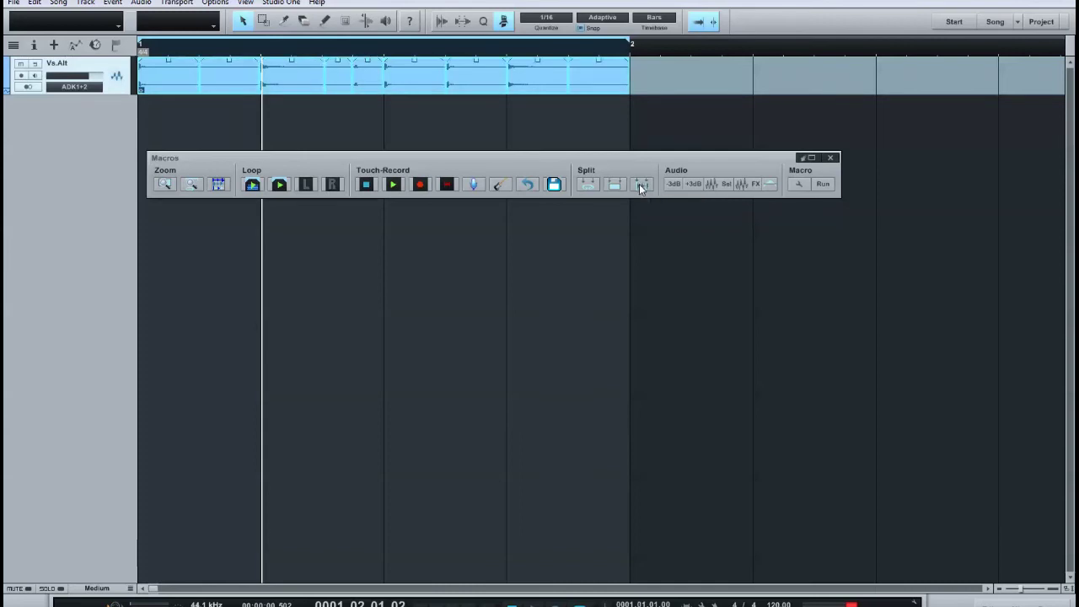
left_click(538, 122)
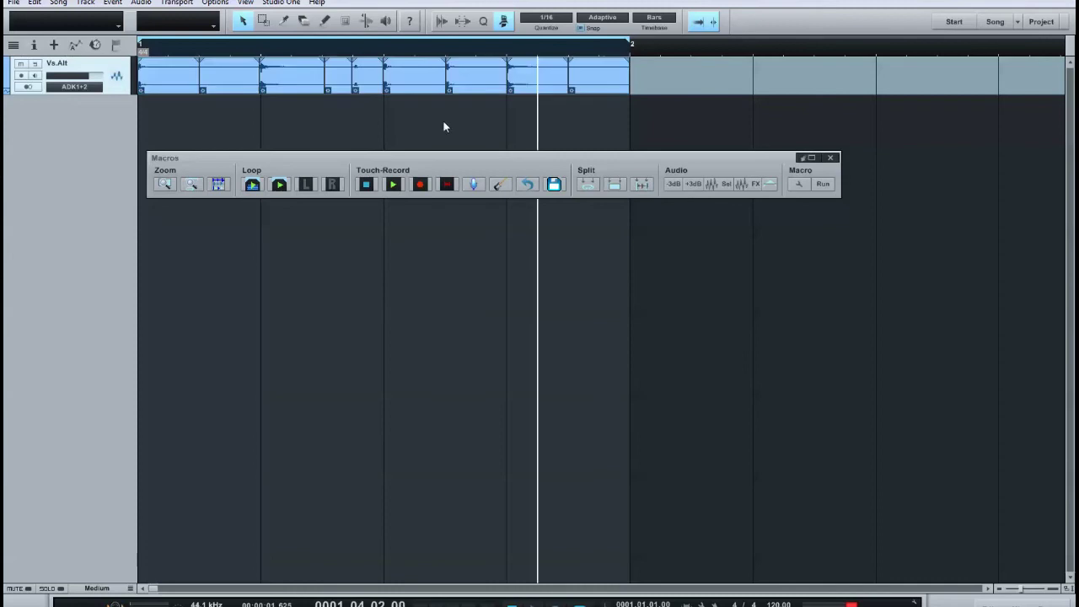
left_click(142, 49)
key("space")
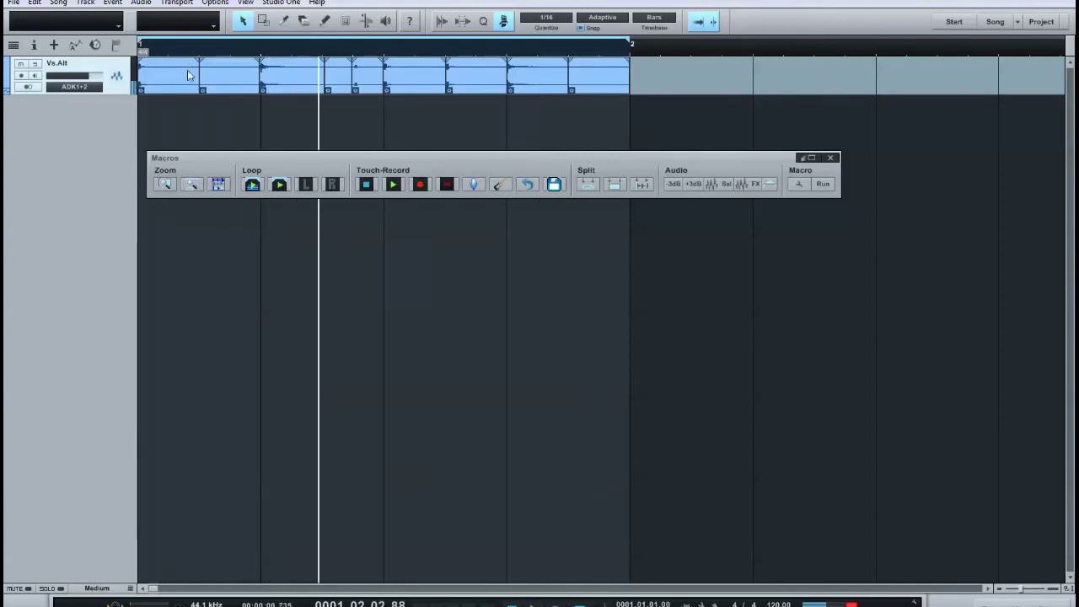
key("space")
Move the Vs.Alt slices at beats 1, 2 and 3 and at the second half of beat 3 onto a new track below
left_click_drag(172, 81, 171, 111)
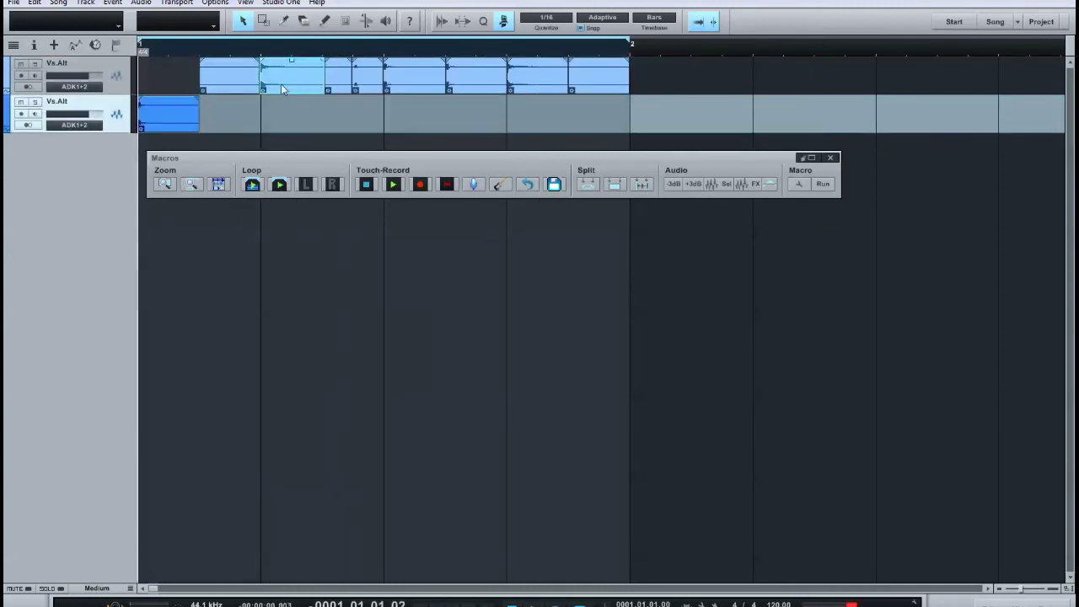
left_click_drag(281, 83, 282, 114)
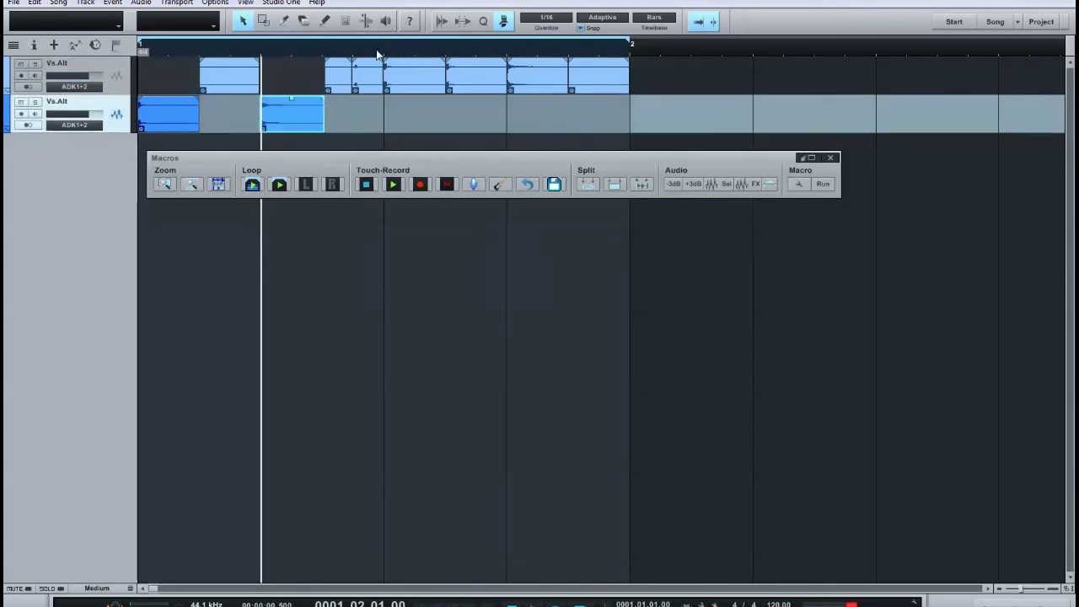
key("space")
left_click(404, 92)
left_click_drag(404, 94, 405, 117)
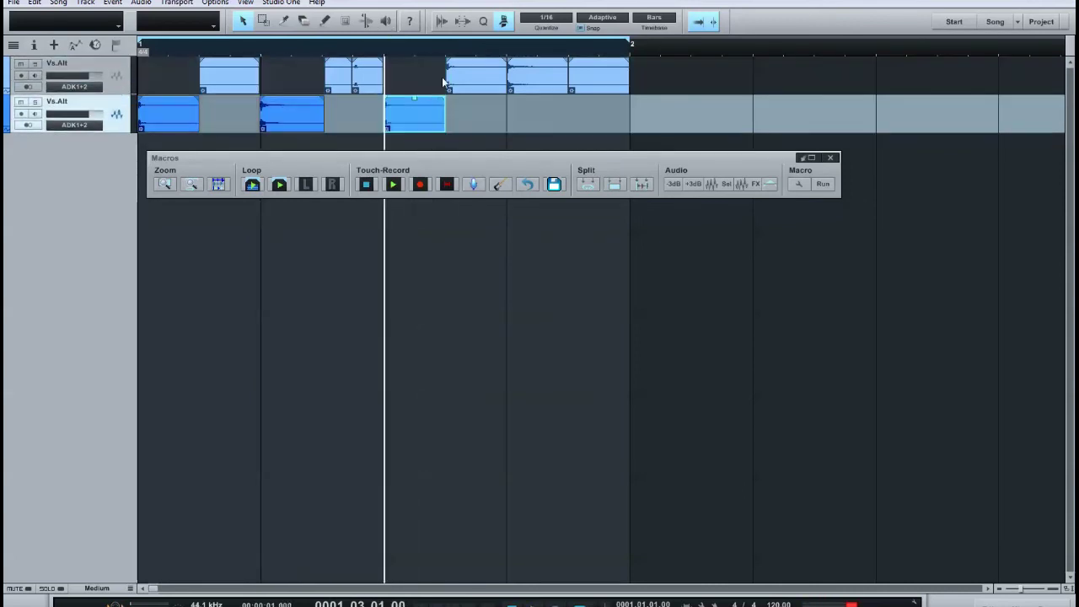
left_click_drag(461, 87, 468, 113)
Play the slices across both Vs.Alt tracks, stop playback and select the first slice on the lower track
key("space")
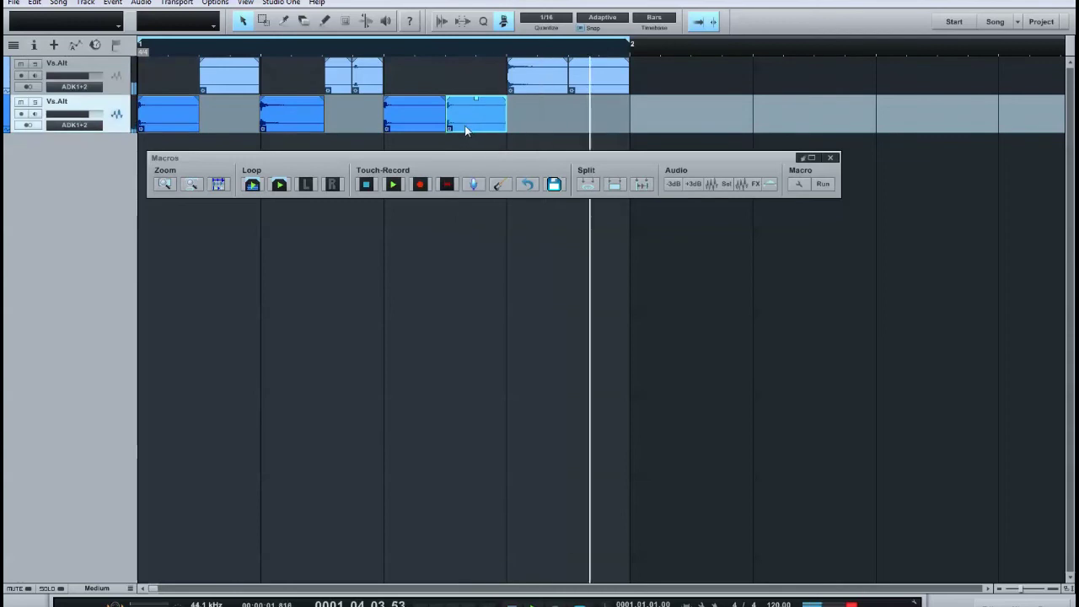
key("space")
left_click(172, 115)
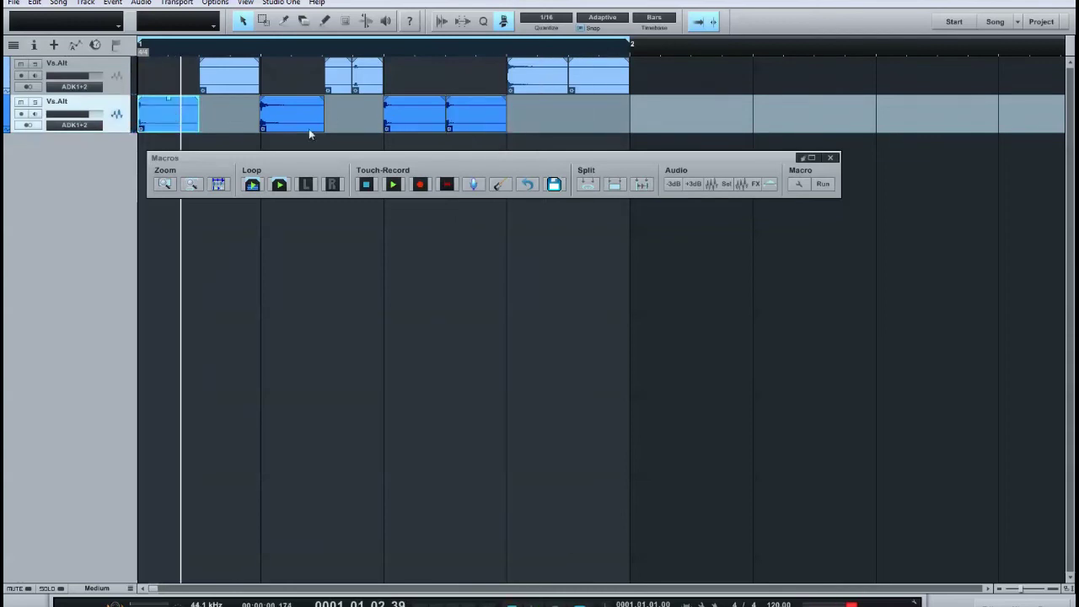
Add the EQ event effect to the four slices on the lower Vs.Alt track and open its Pro EQ editor from the event inspector
left_click(463, 121)
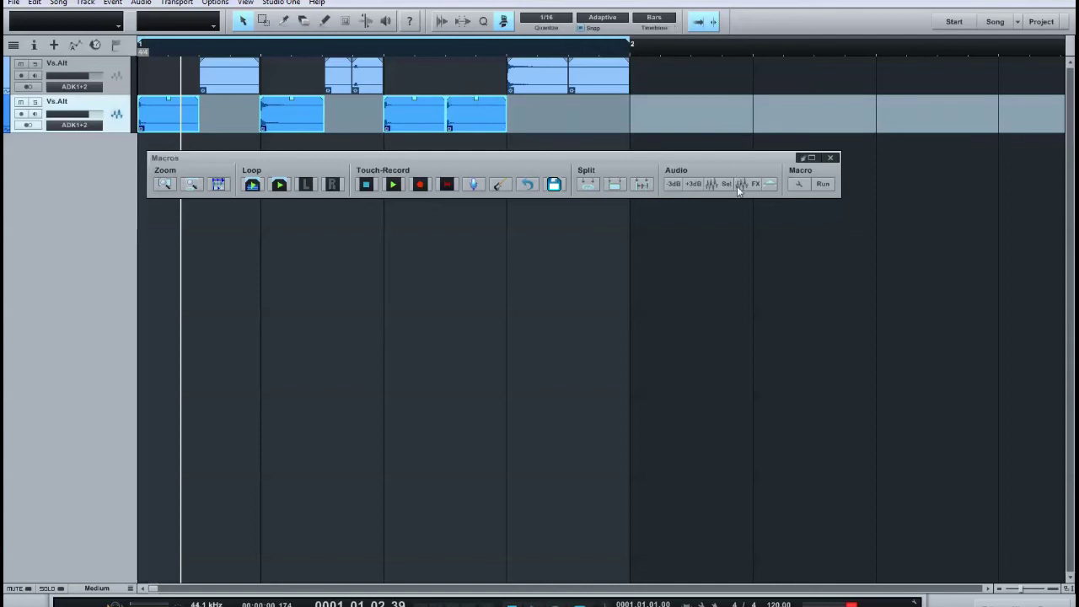
left_click(770, 185)
left_click(34, 45)
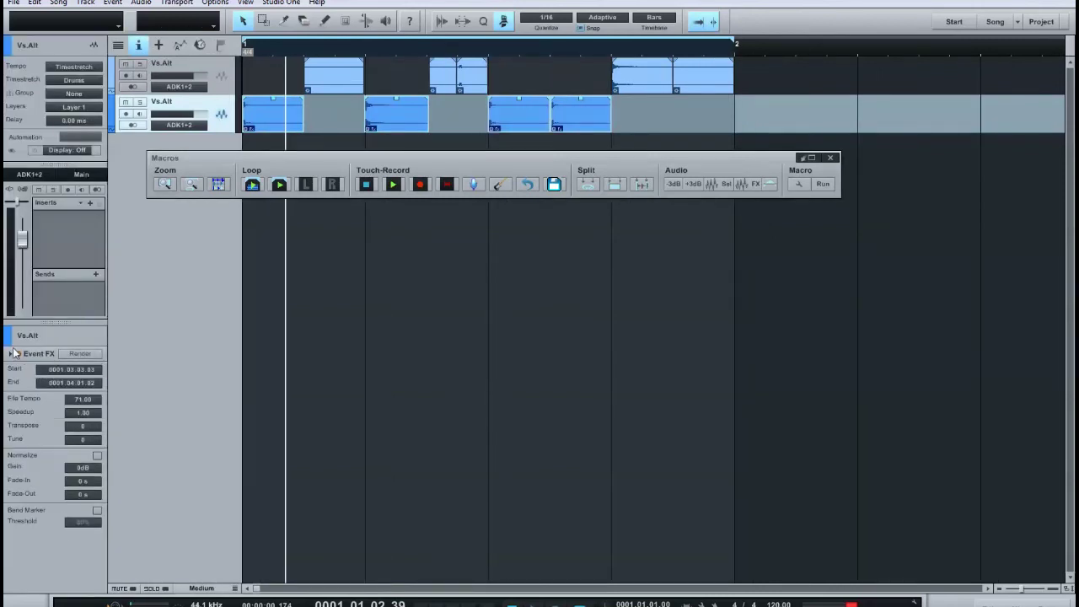
left_click(11, 353)
double_click(36, 405)
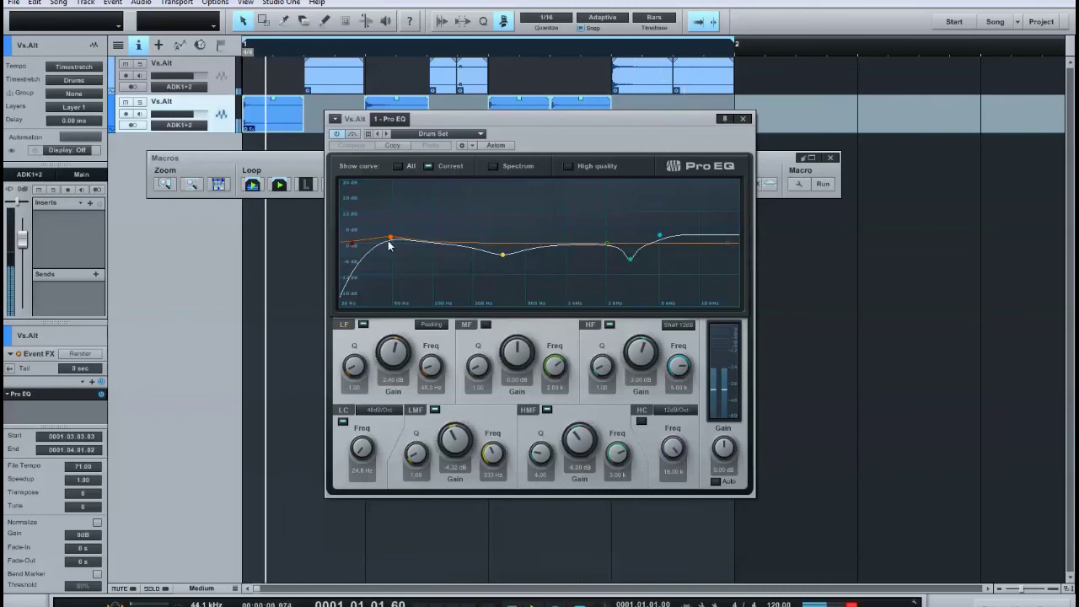
Boost the Pro EQ's LF band to 12.96 dB at 53.2 Hz and LMF band to 7.44 dB at 119 Hz, then close the editor
left_click_drag(389, 243, 410, 213)
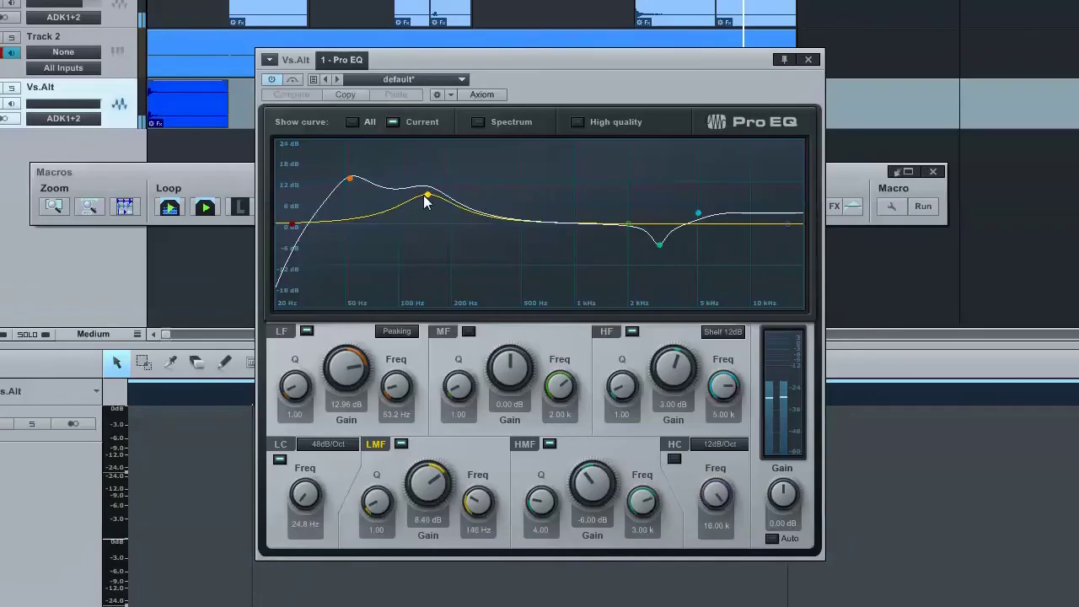
left_click_drag(454, 226, 444, 227)
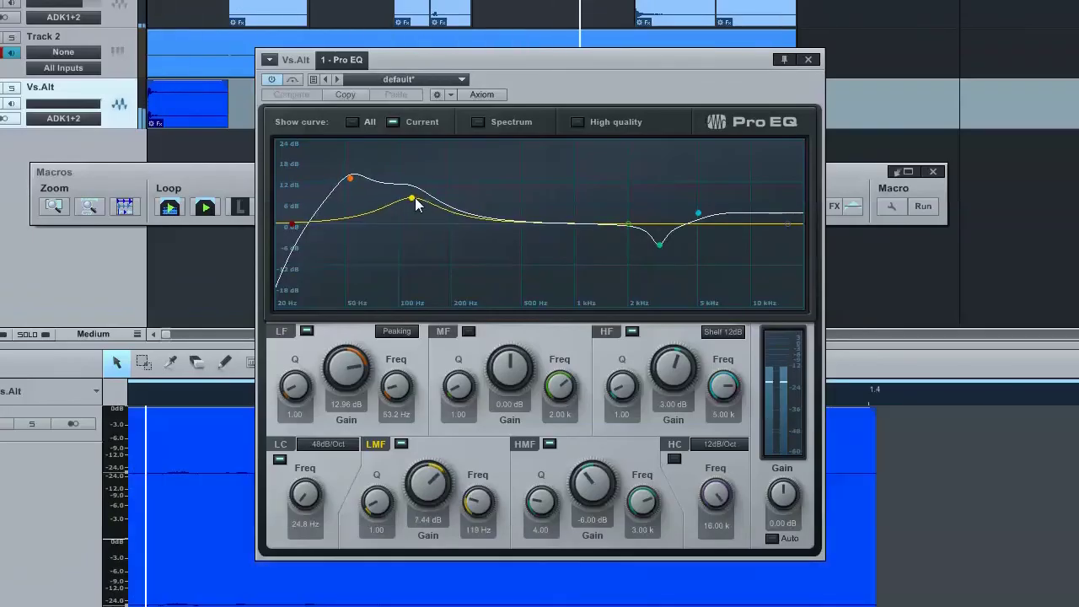
left_click(809, 60)
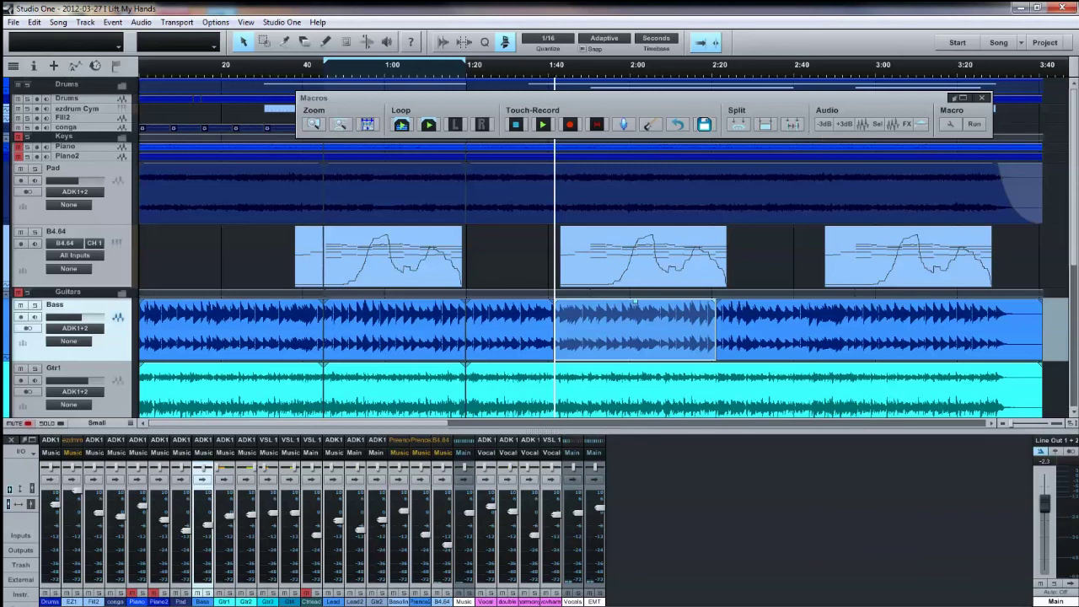
Examine the macro categories offered from the Macros toolbar's Audio group, from Zoom and Mix Remote up to Arrange - Merge
left_click(860, 132)
mouse_move(934, 337)
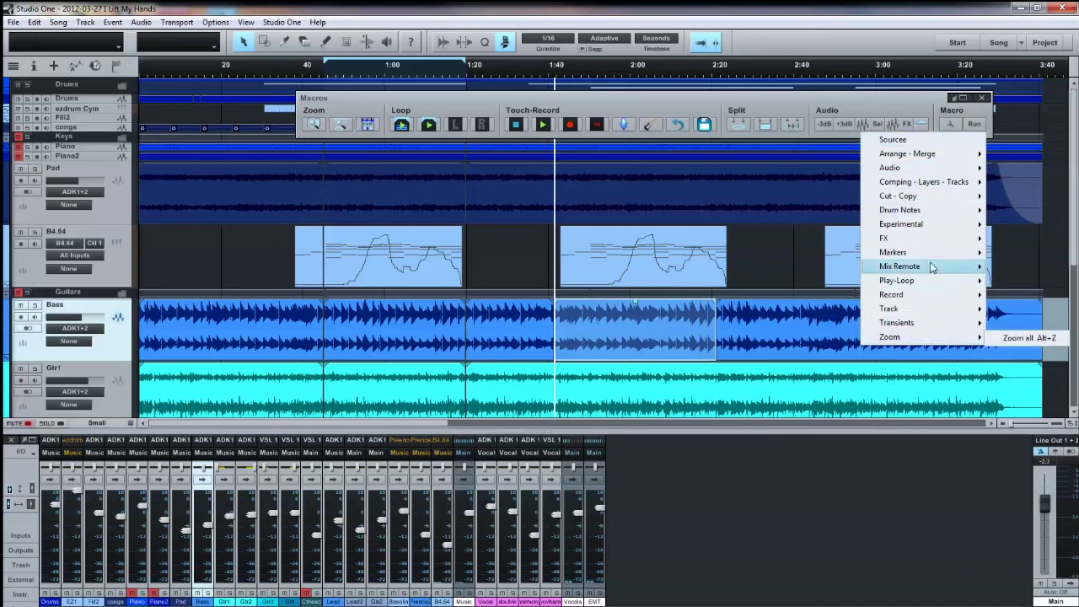
mouse_move(886, 239)
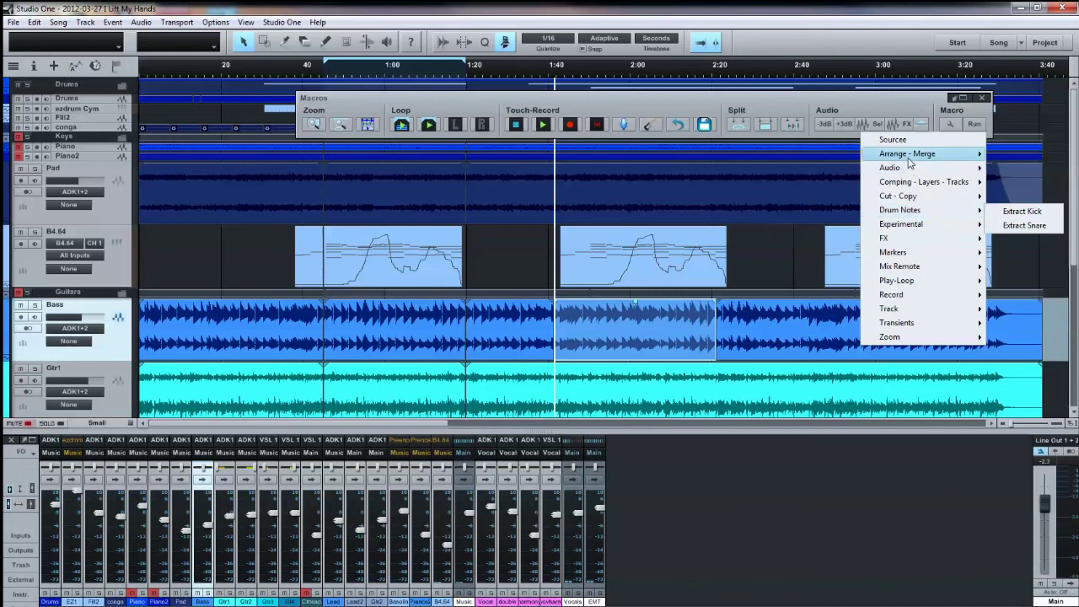
mouse_move(909, 163)
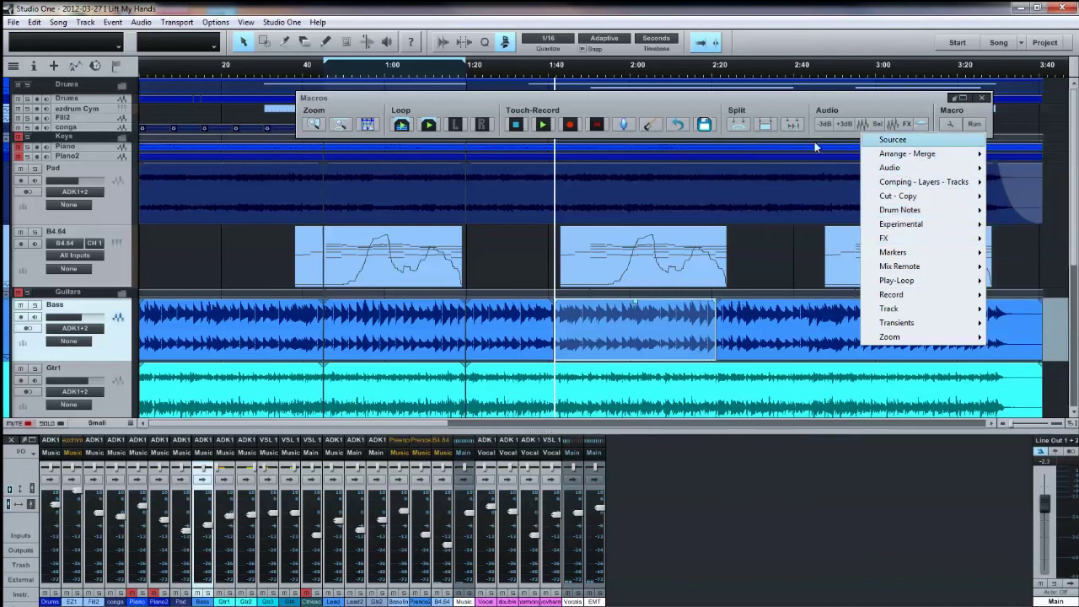
Switch the Macros toolbar to the vertical layout and try it at several positions over the arrangement and track list
left_click_drag(855, 99, 815, 227)
right_click(818, 239)
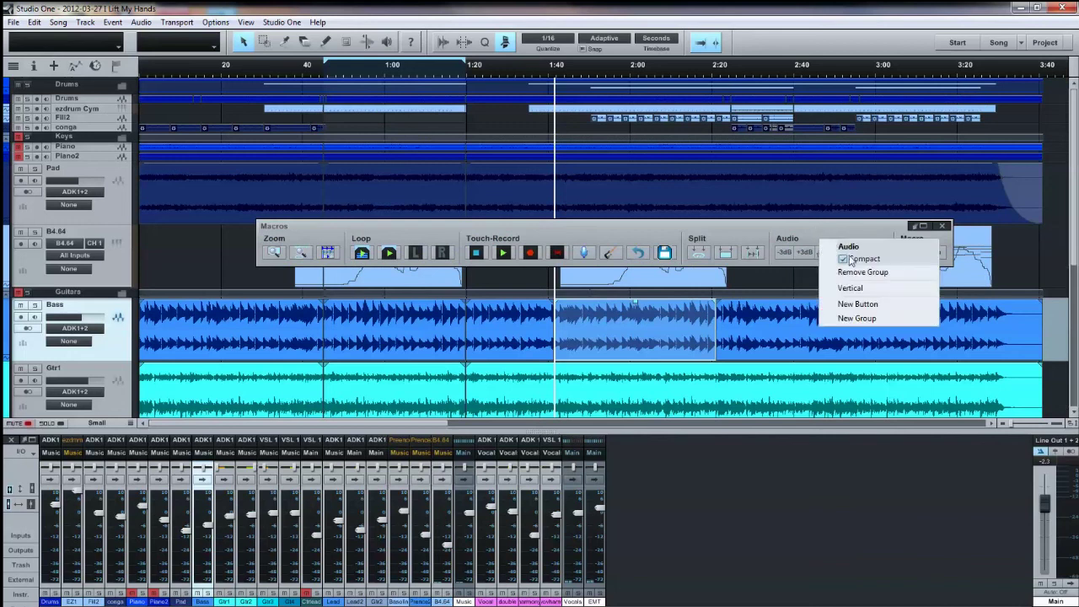
left_click(851, 288)
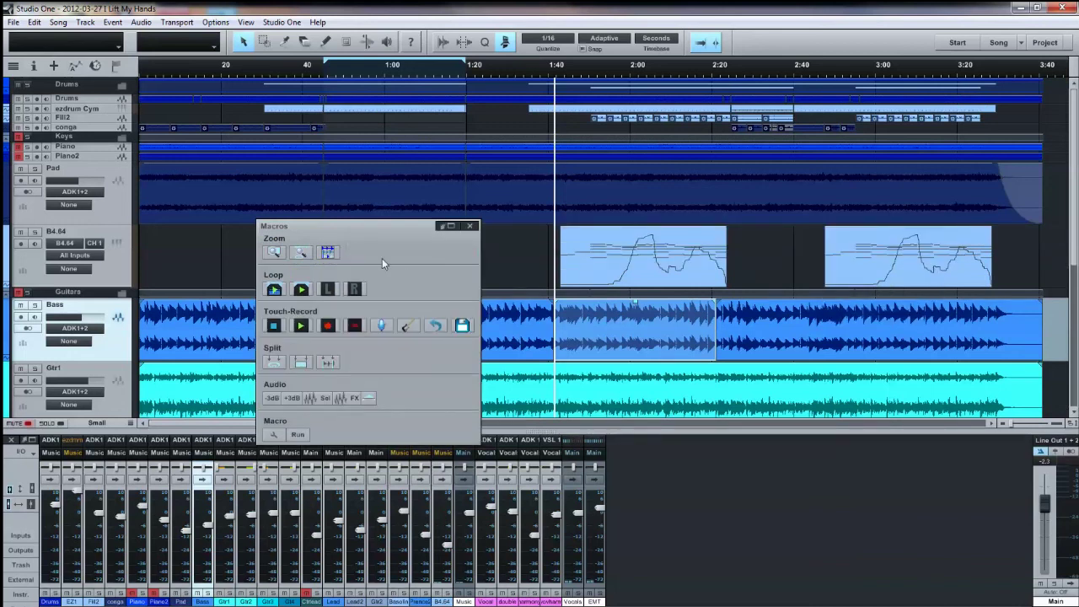
left_click_drag(375, 228, 692, 247)
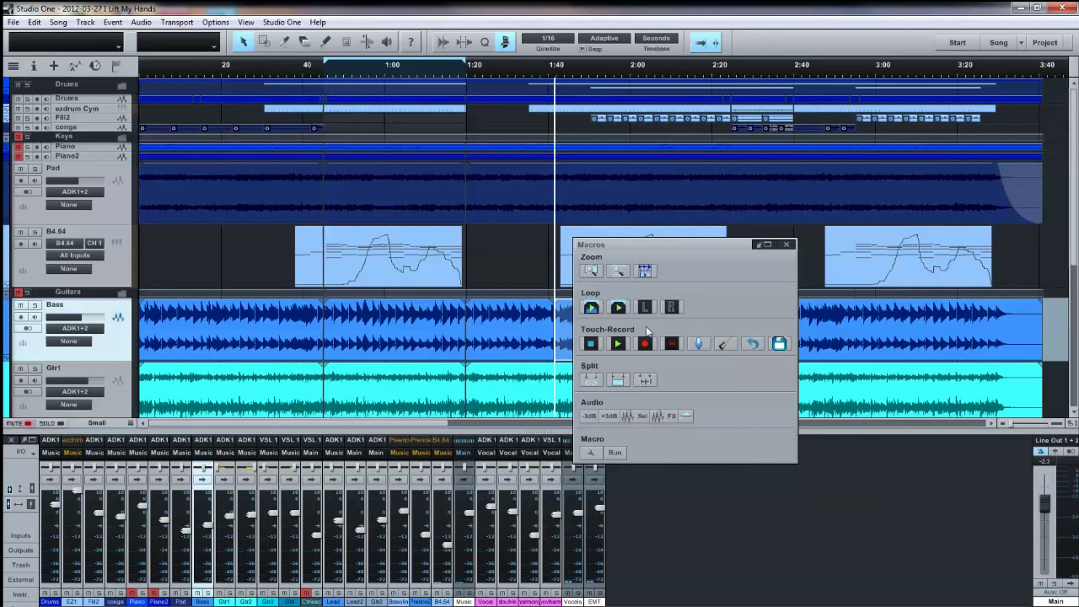
left_click_drag(646, 327, 106, 246)
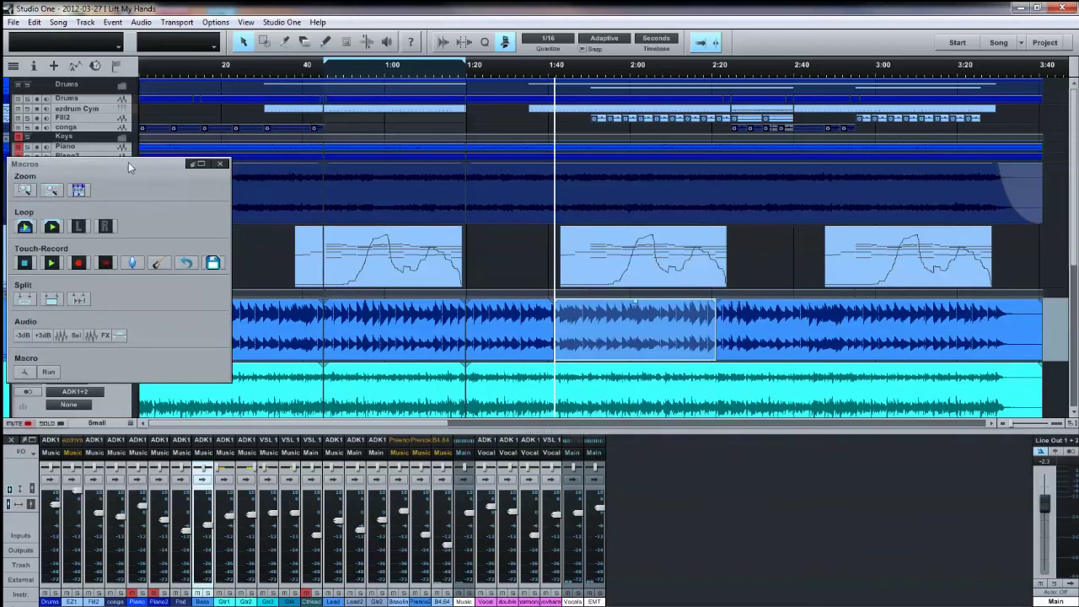
left_click_drag(127, 171, 799, 252)
Toggle the Macros toolbar's visibility and leave it shown, docked horizontally above the timeline
left_click(505, 42)
left_click(506, 43)
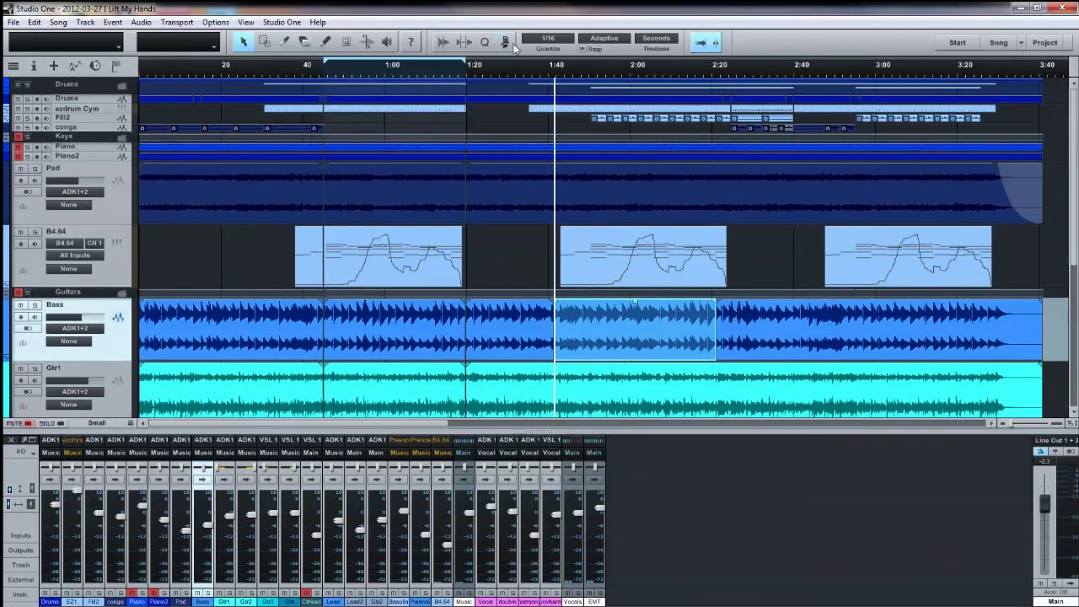
left_click(505, 42)
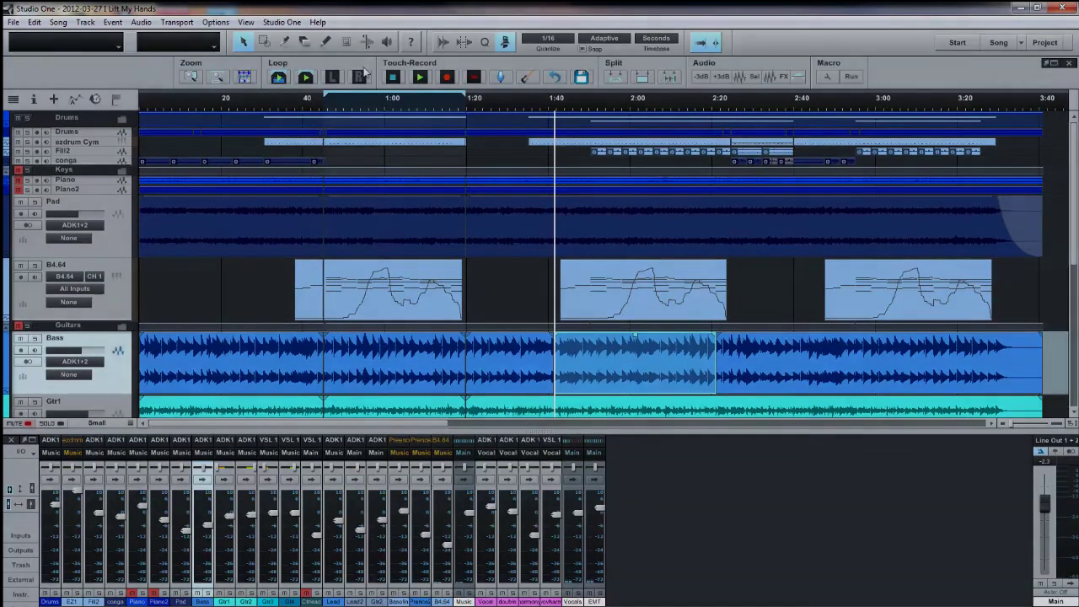